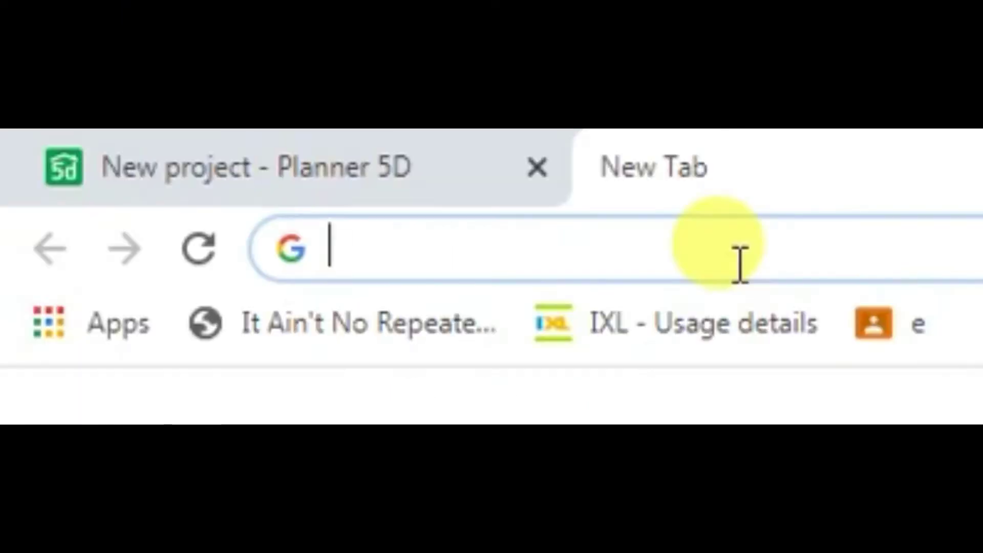
- Load planner5d.com in the new tab and choose to start designing a new plan
type("p")
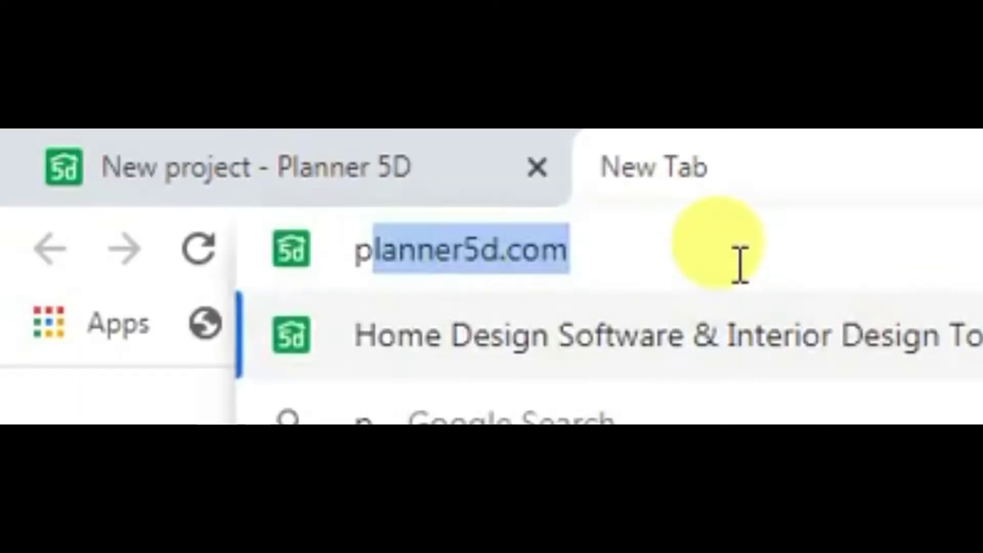
type("lanner5d")
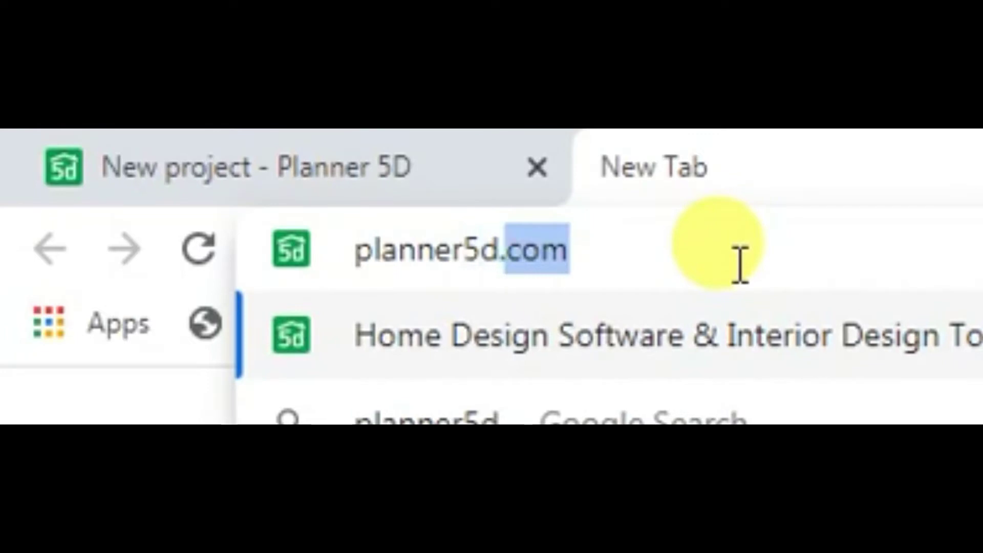
type(".com")
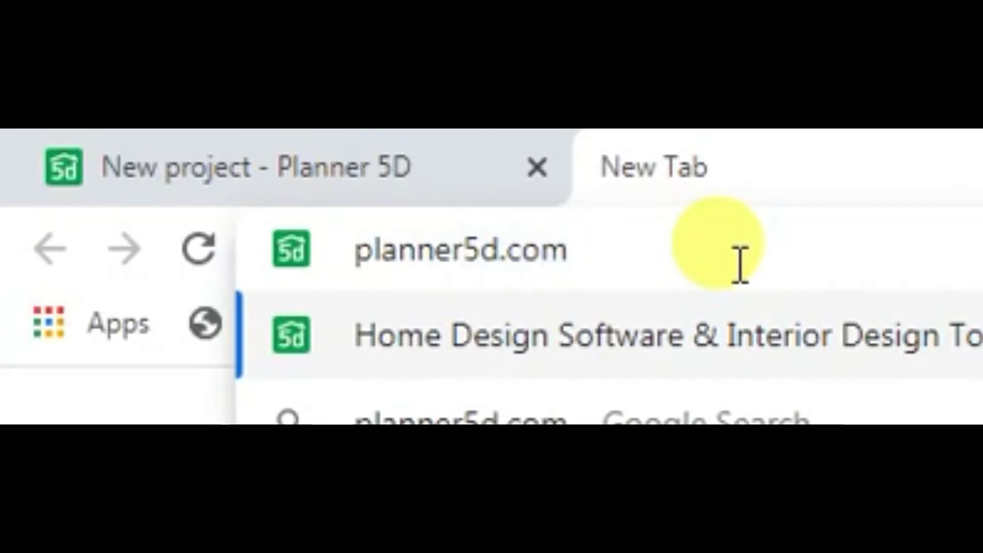
key("Return")
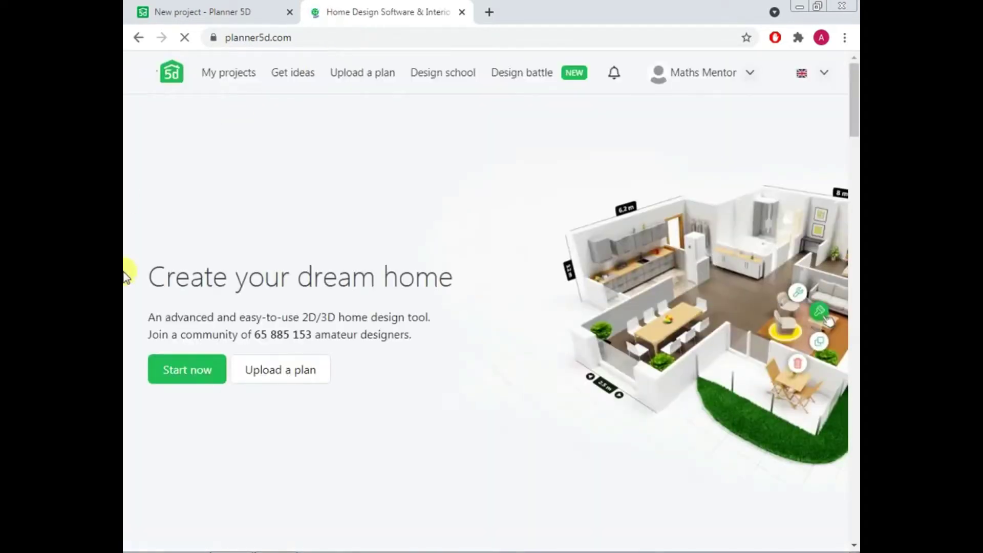
left_click(195, 376)
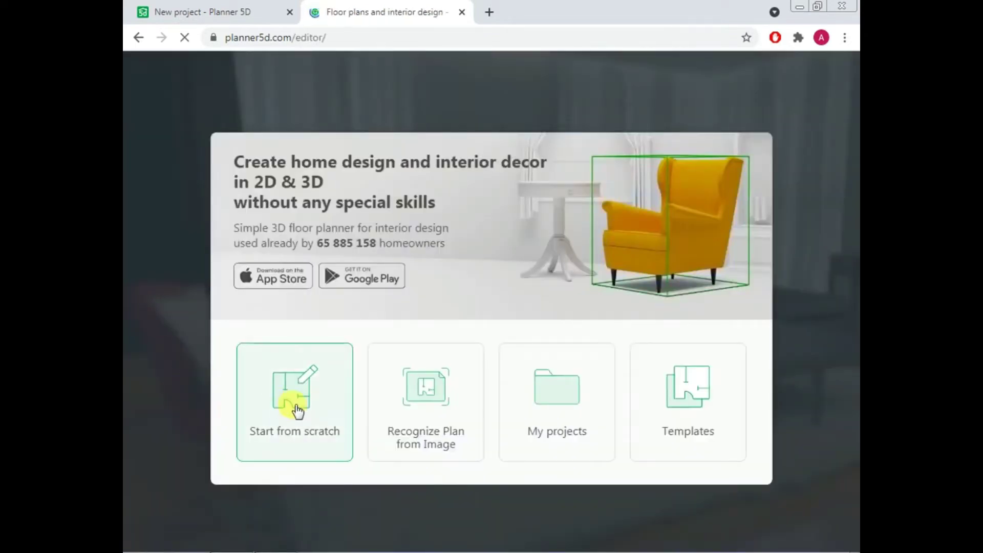
- Choose Start from scratch to open a project with a default 5 m × 5 m room
left_click(297, 410)
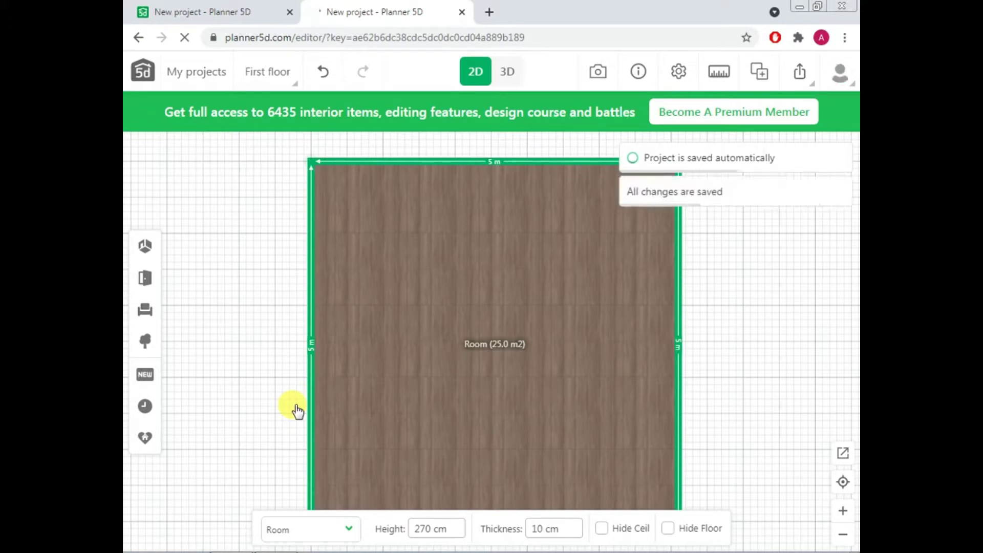
- Zoom out and drag the 25 m² starter room up and to the right on the grid
scroll(297, 411, "down", 2)
scroll(297, 411, "down", 2)
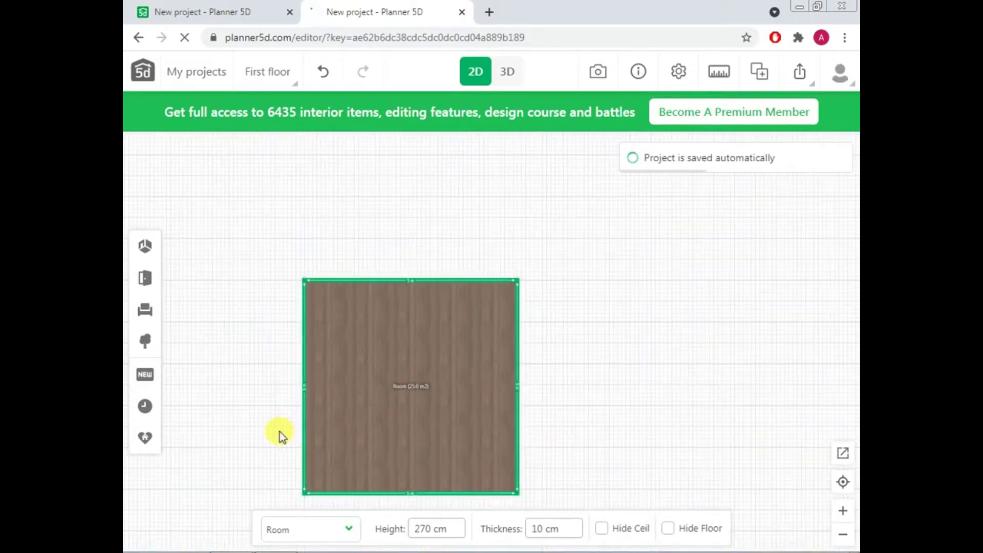
scroll(269, 444, "down", 2)
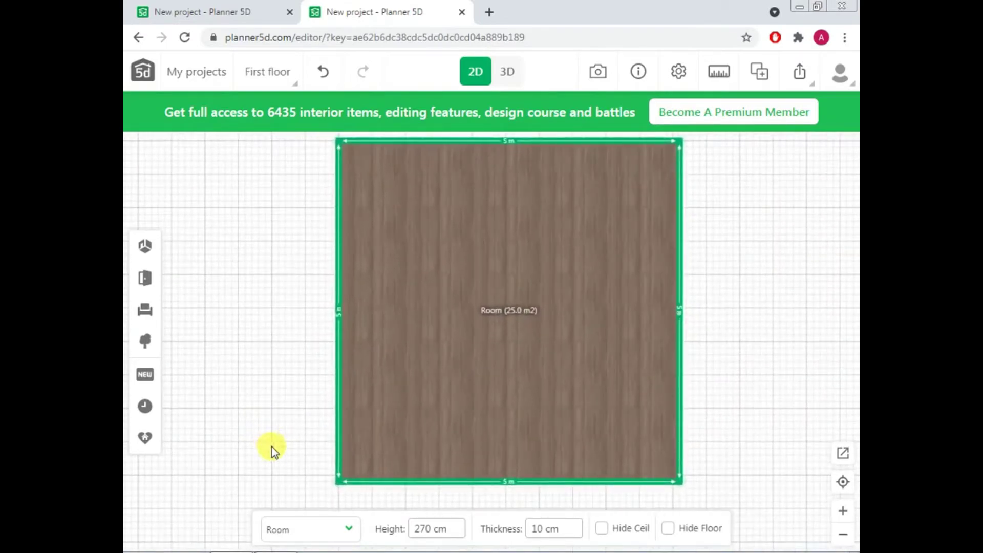
scroll(316, 404, "down", 2)
mouse_move(289, 411)
left_mouse_down()
mouse_move(391, 441)
mouse_move(333, 400)
mouse_move(292, 401)
mouse_move(290, 392)
left_mouse_up()
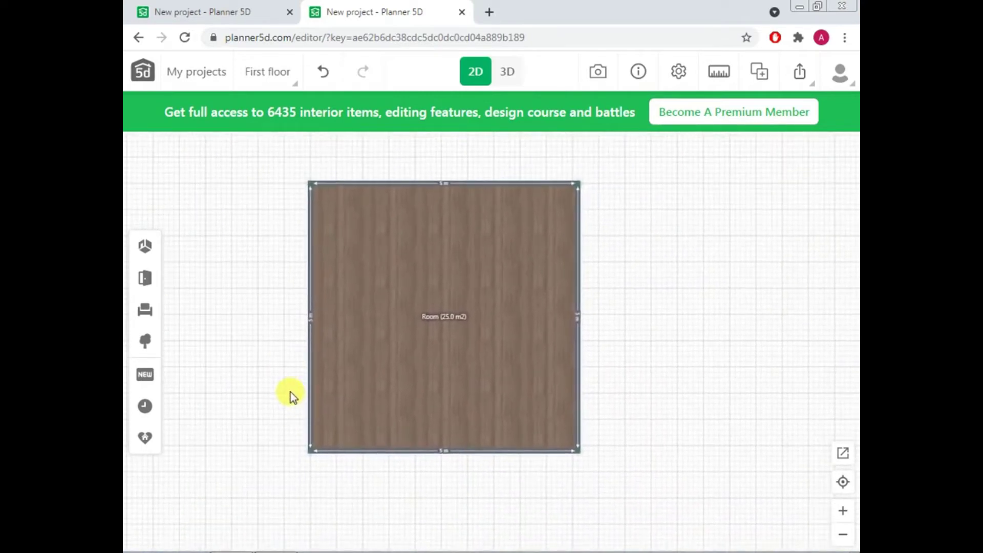
scroll(287, 395, "down", 1)
left_click(355, 428)
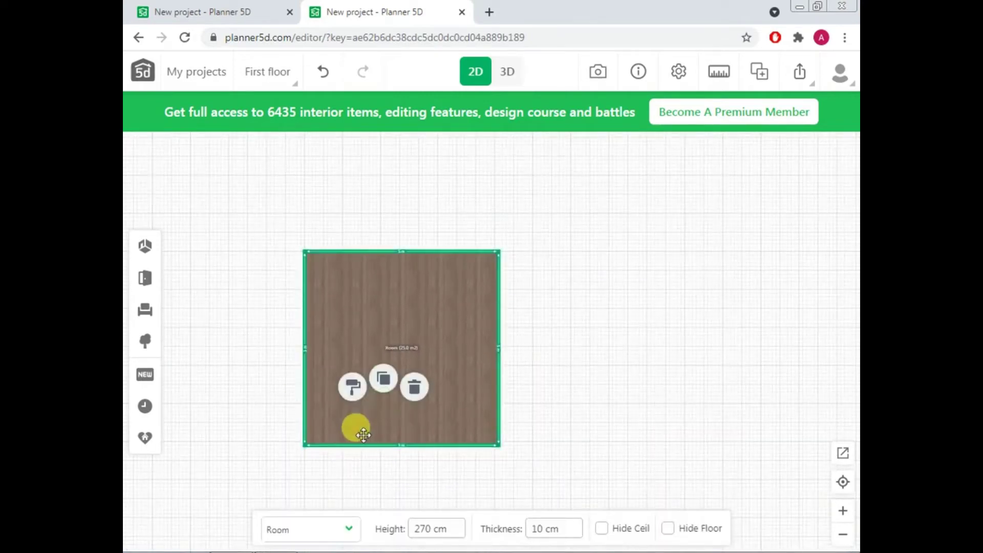
left_click(353, 315)
mouse_move(346, 322)
left_mouse_down()
mouse_move(385, 318)
mouse_move(360, 309)
left_mouse_up()
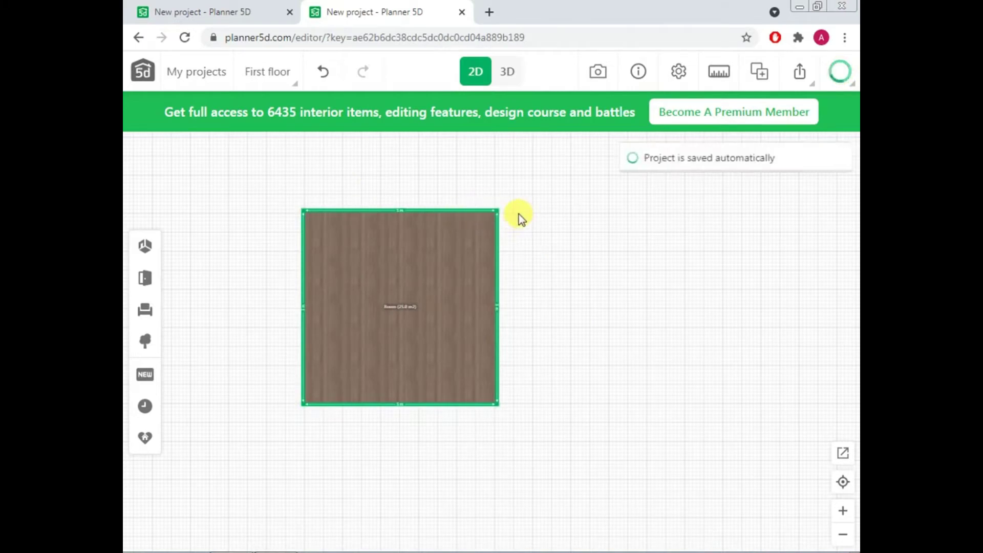
- In General settings, change the Metrics unit to ft, inch and save
left_click(677, 74)
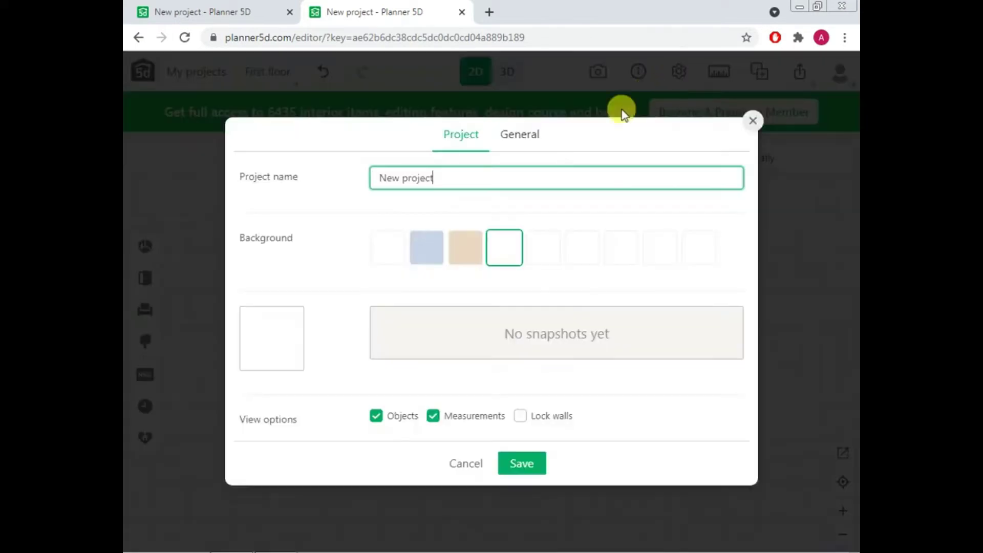
left_click(522, 137)
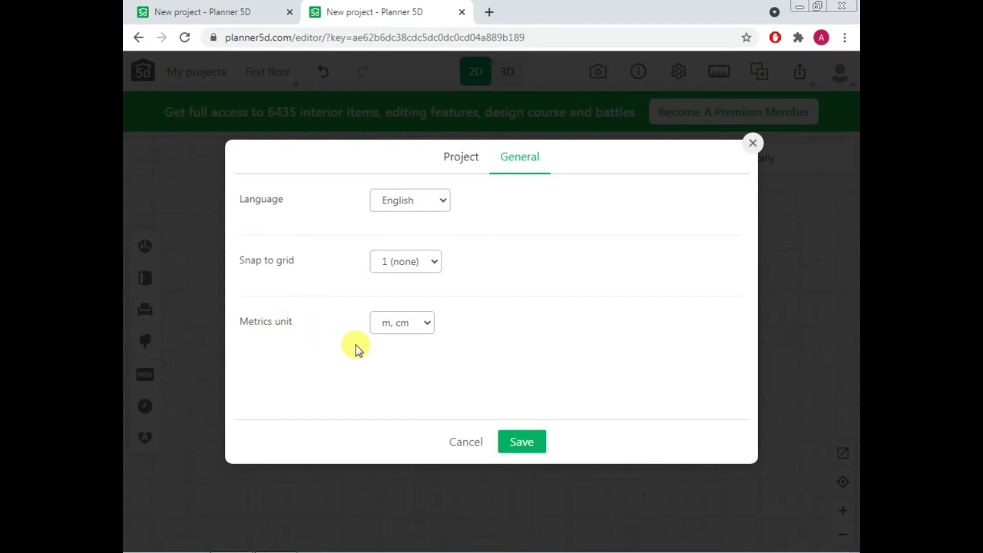
left_click(394, 332)
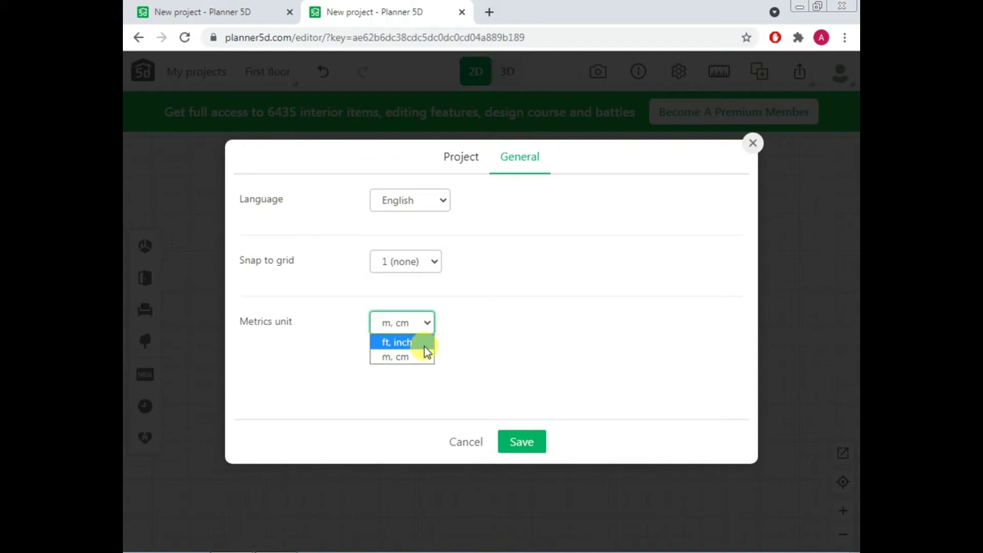
left_click(424, 346)
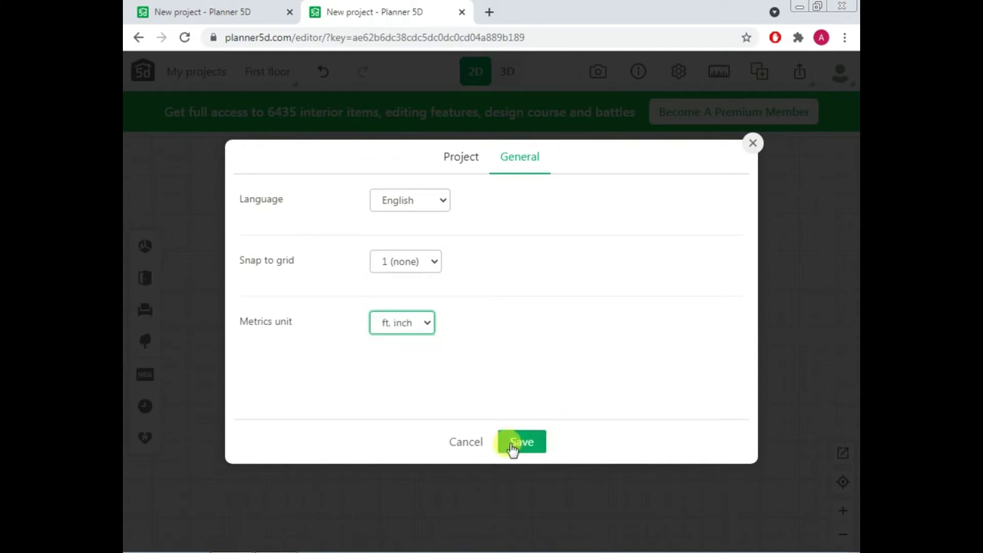
left_click(466, 444)
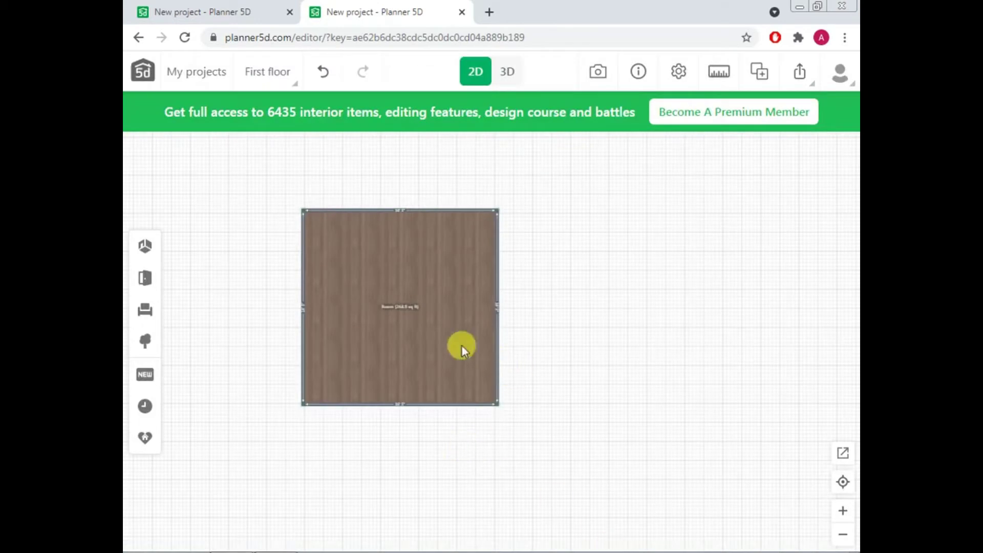
- Set the 5 m × 5 m room's type to Living Room
left_click(425, 360)
left_click(425, 372)
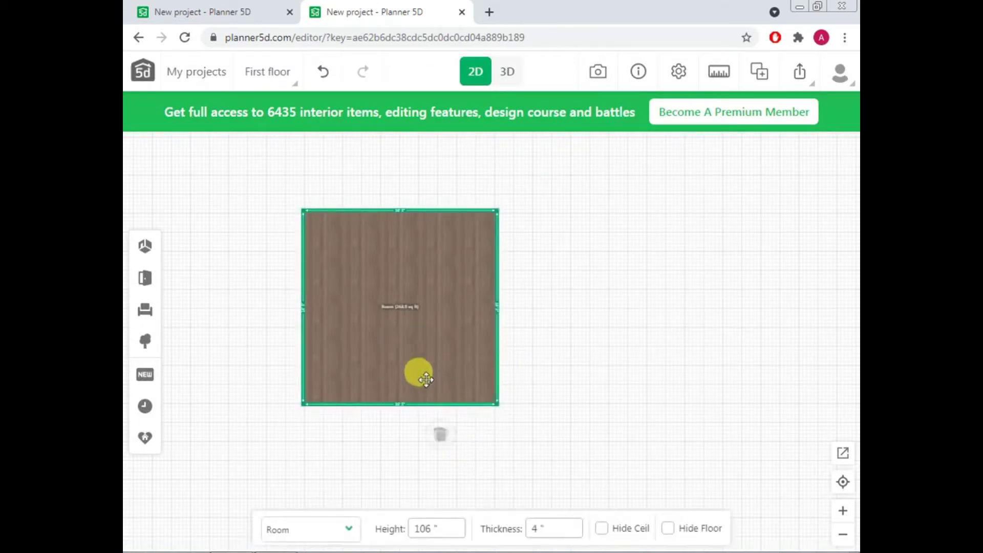
left_click(439, 292)
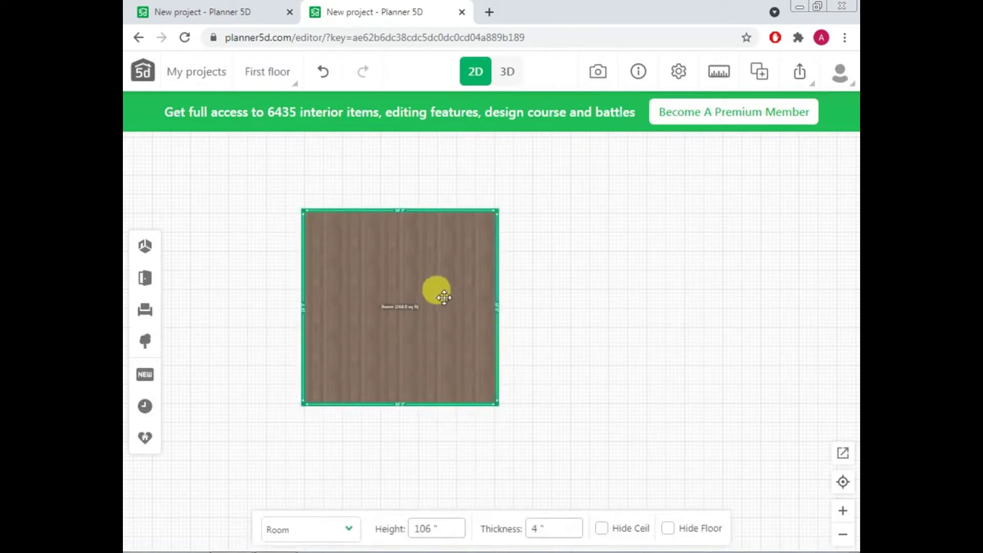
left_click(312, 530)
scroll(307, 464, "down", 1)
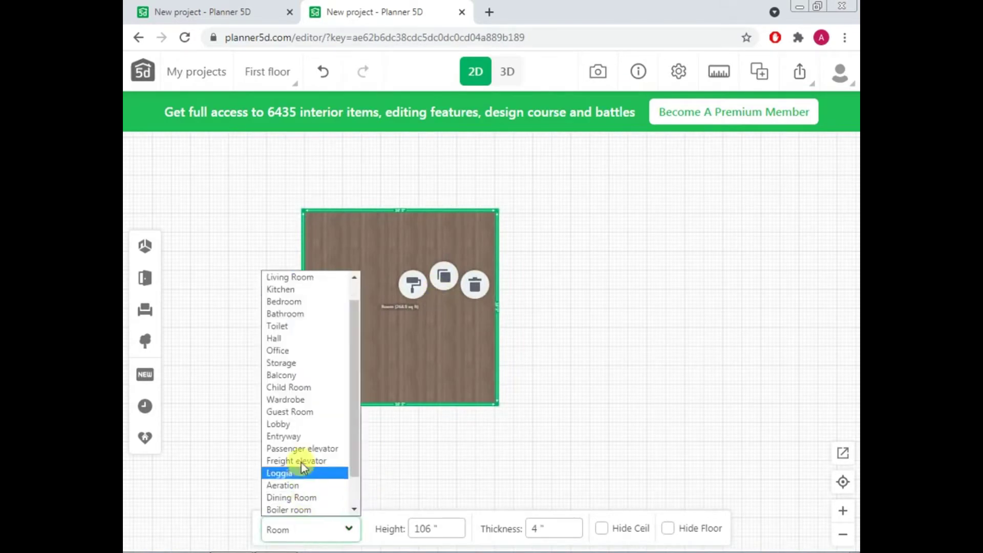
left_click(312, 277)
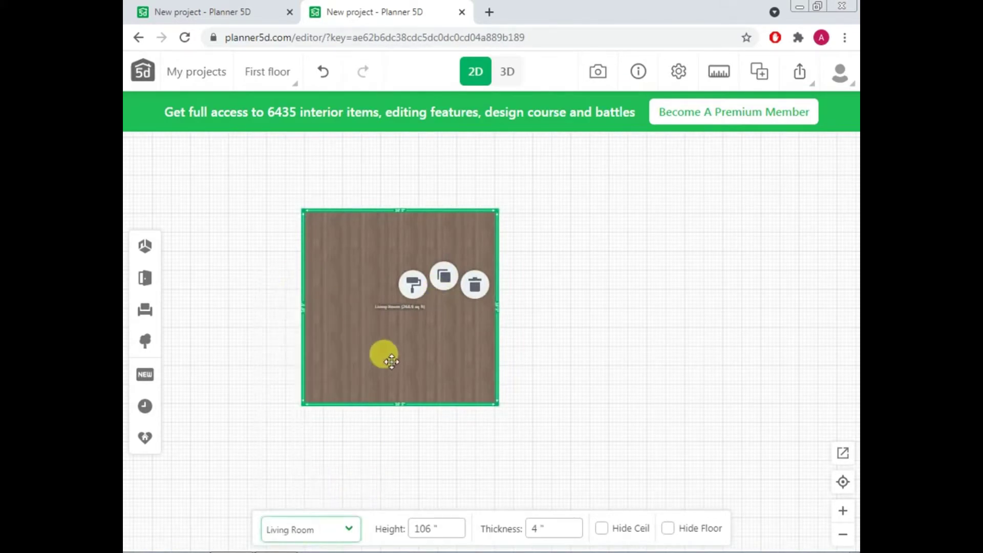
left_click(392, 358)
- Zoom and pan so the Living Room sits top-left, then select it
scroll(364, 253, "up", 3)
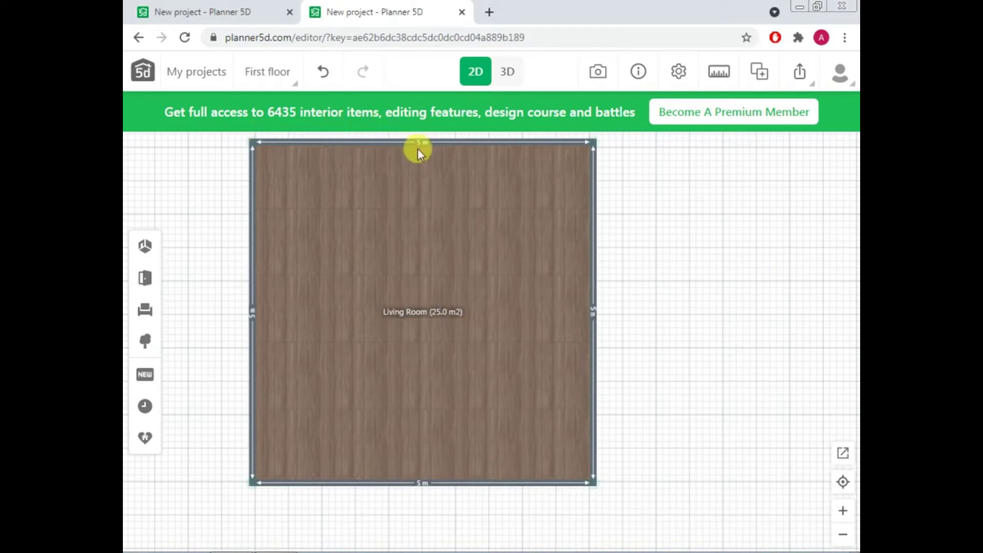
scroll(424, 131, "up", 1)
left_click_drag(444, 165, 443, 233)
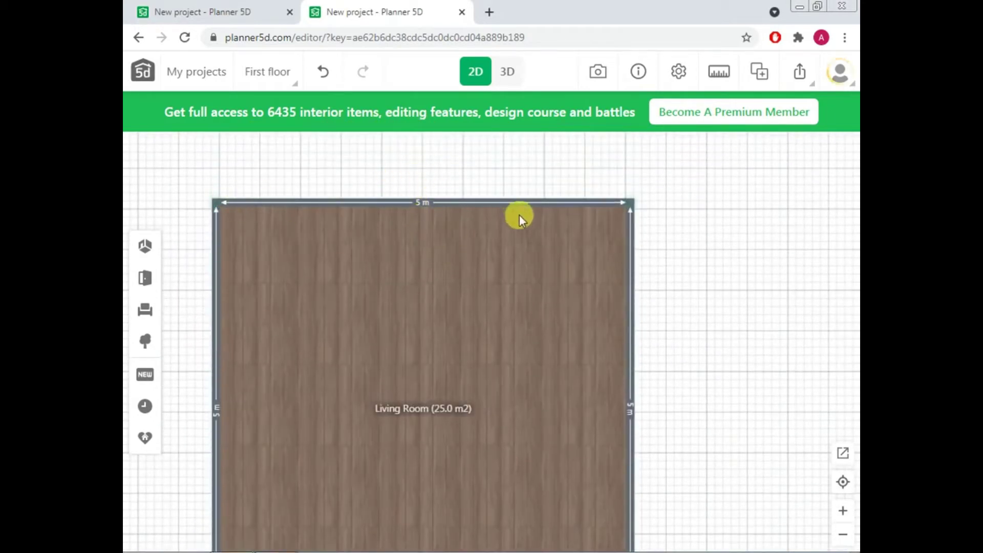
left_click_drag(205, 388, 260, 320)
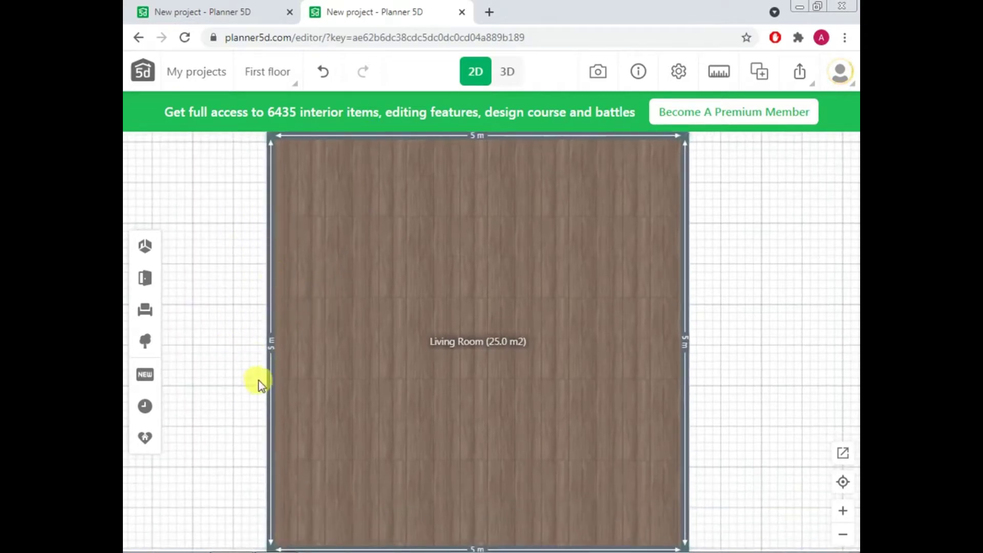
scroll(470, 303, "down", 5)
scroll(450, 314, "up", 3)
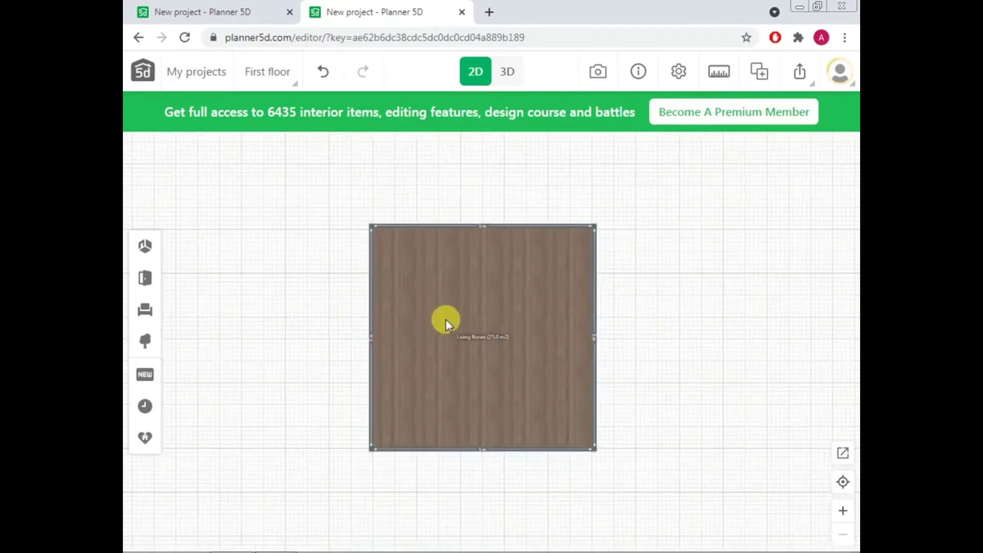
left_click_drag(777, 374, 686, 367)
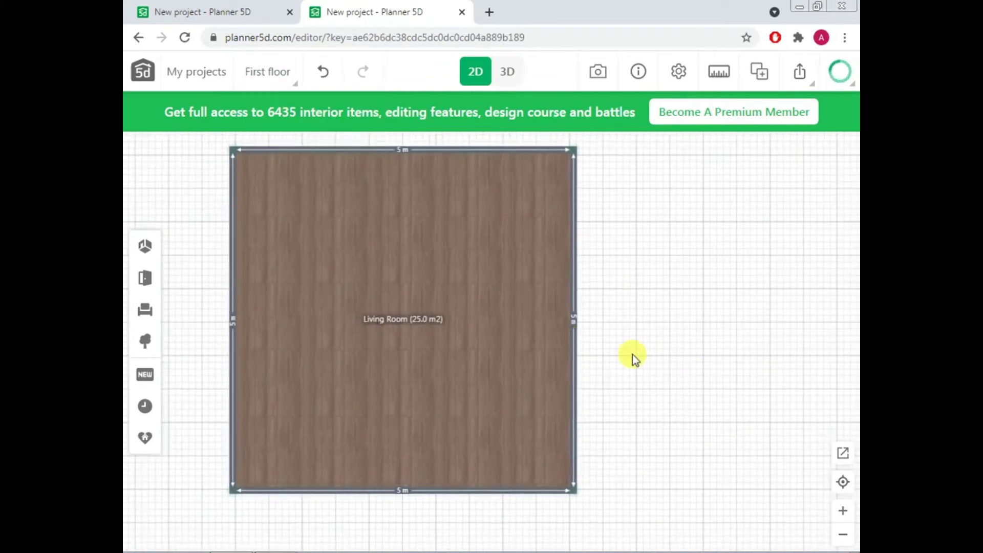
scroll(634, 355, "down", 1)
left_click_drag(708, 346, 648, 326)
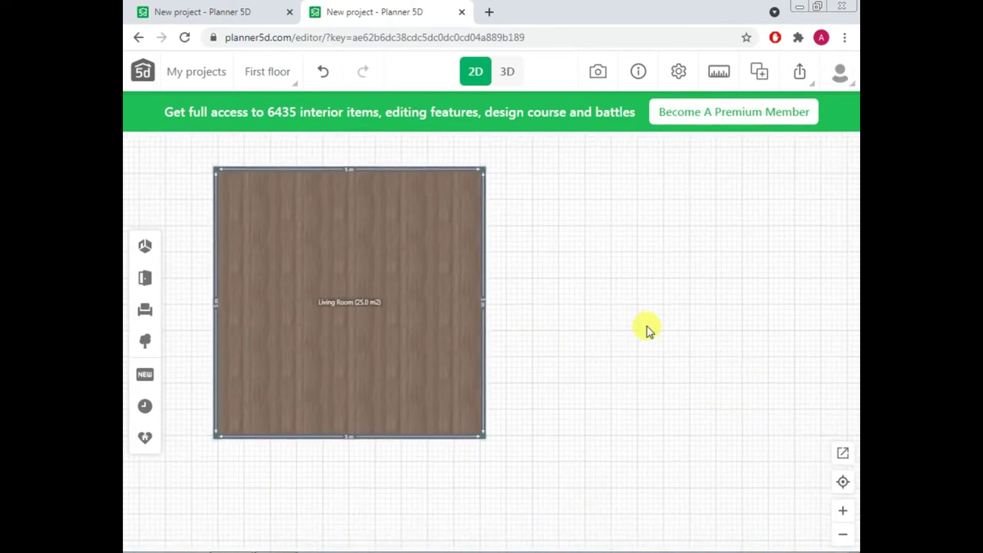
left_click(401, 340)
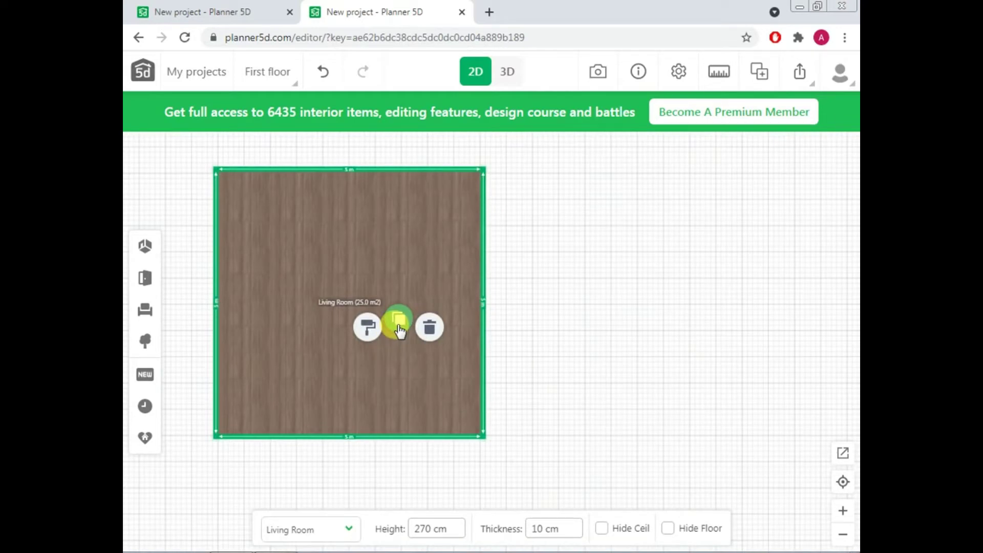
- Duplicate the Living Room, place it to the right, and lower its top wall to 17.5 m²
left_click(399, 327)
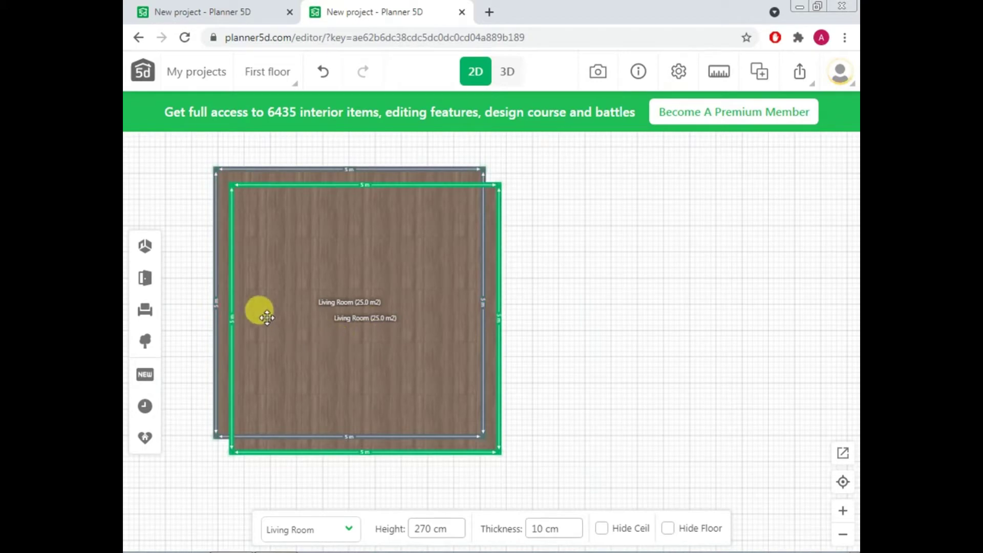
left_click_drag(258, 262, 520, 273)
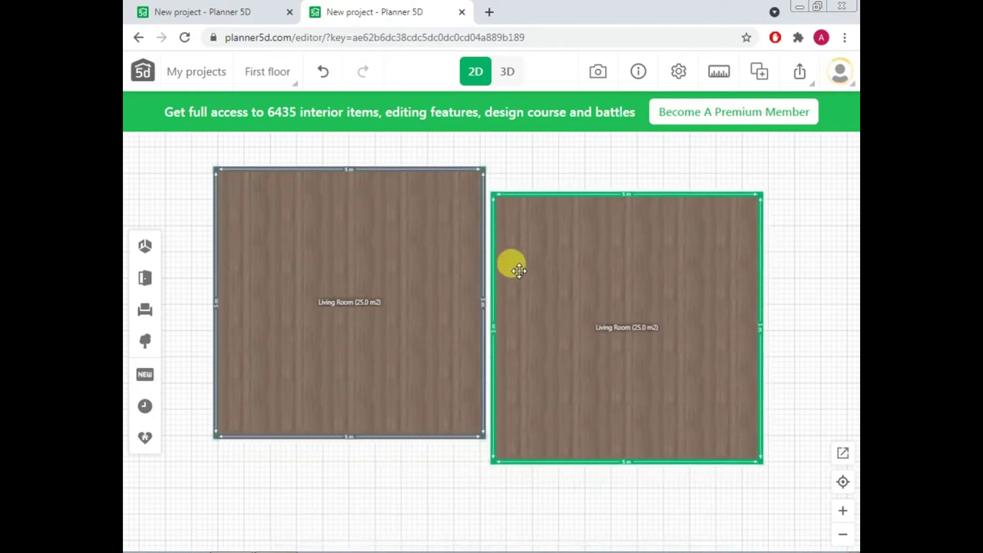
left_click(627, 194)
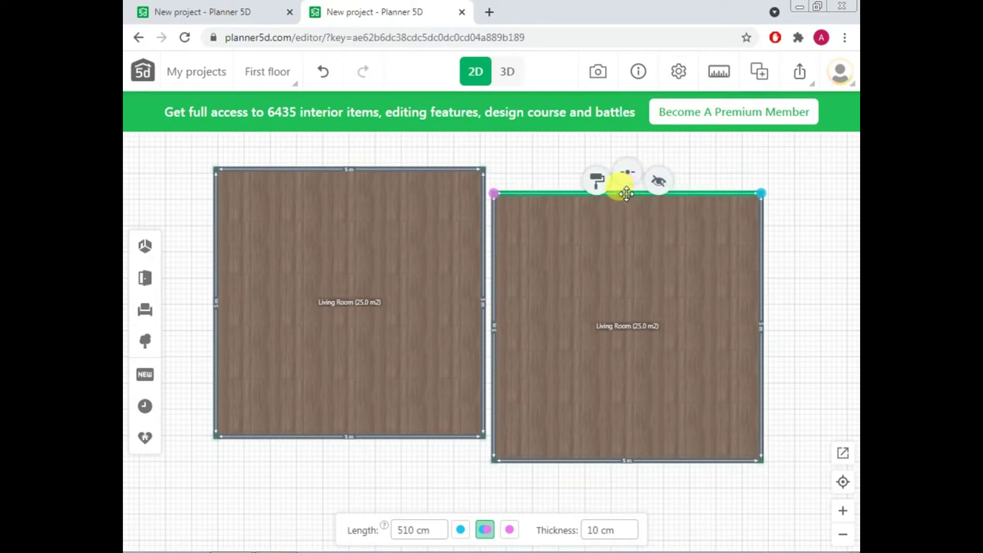
left_click_drag(627, 194, 600, 264)
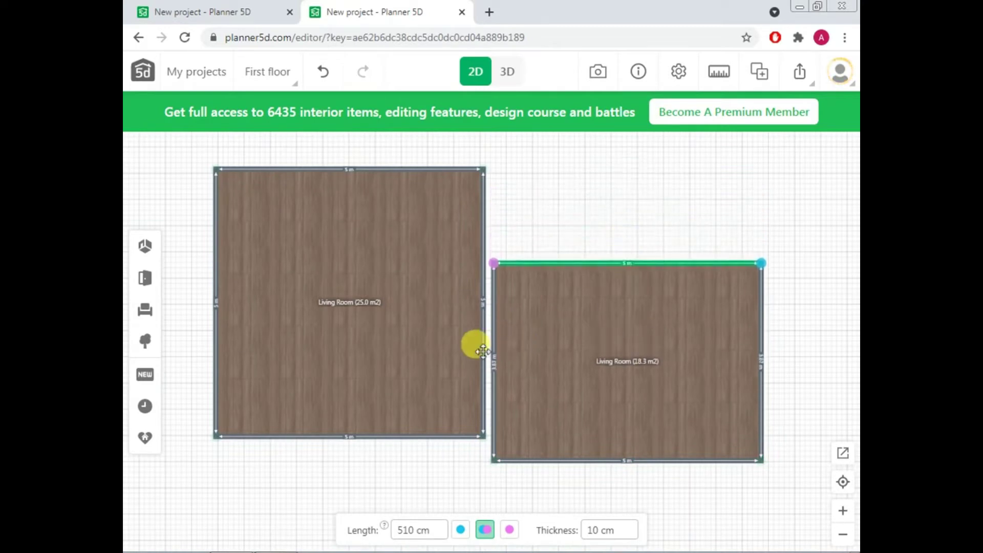
scroll(480, 361, "up", 5)
scroll(681, 327, "down", 2)
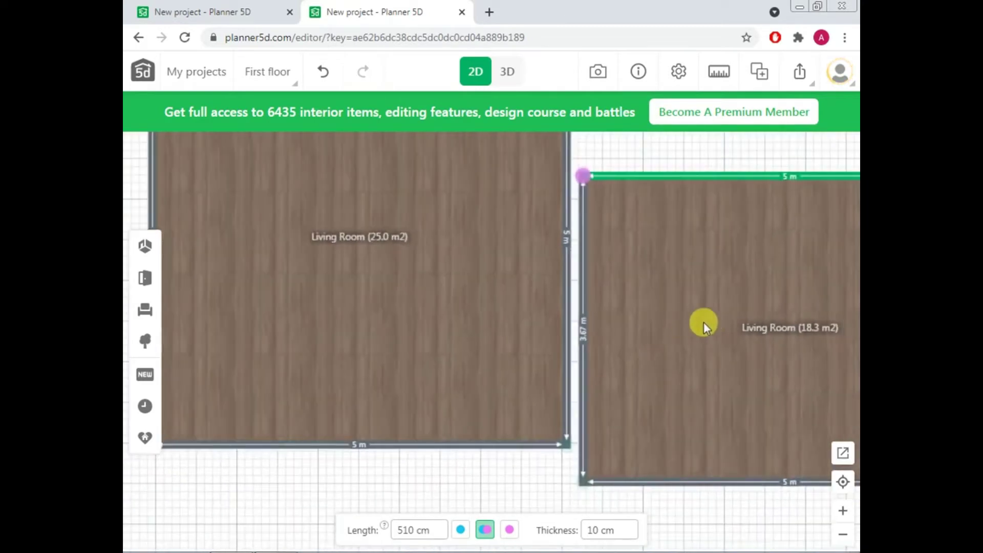
left_click_drag(793, 175, 796, 190)
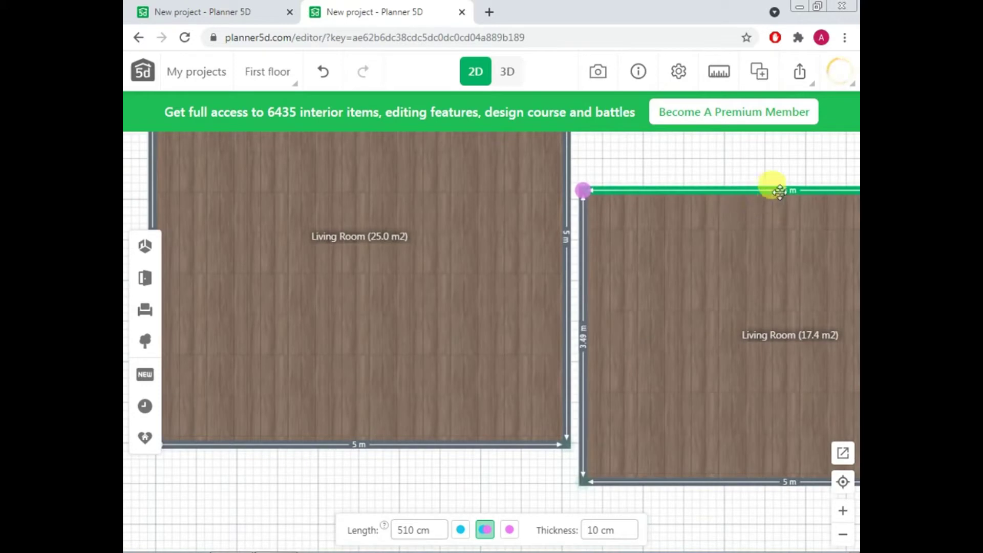
left_click_drag(779, 191, 784, 189)
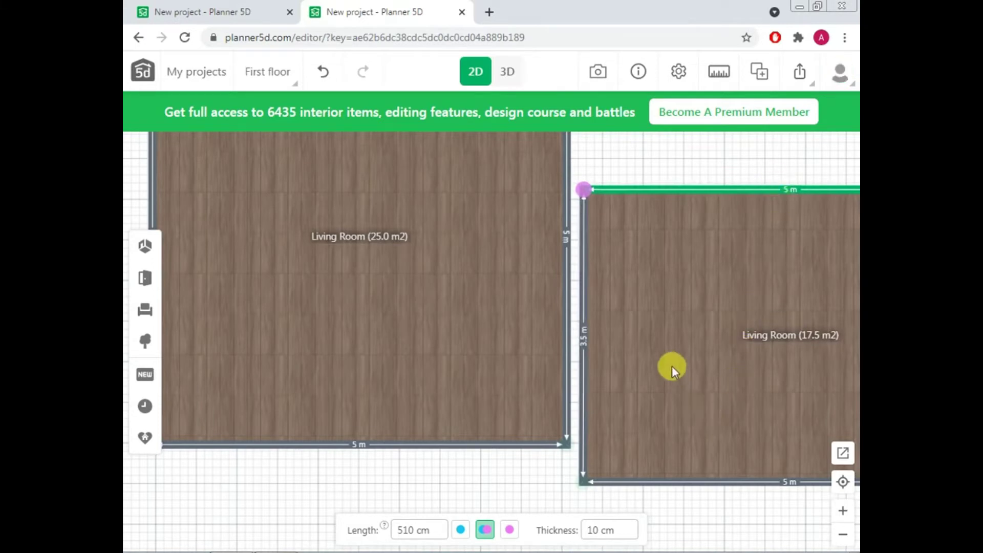
scroll(672, 366, "down", 5)
left_click_drag(724, 413, 677, 385)
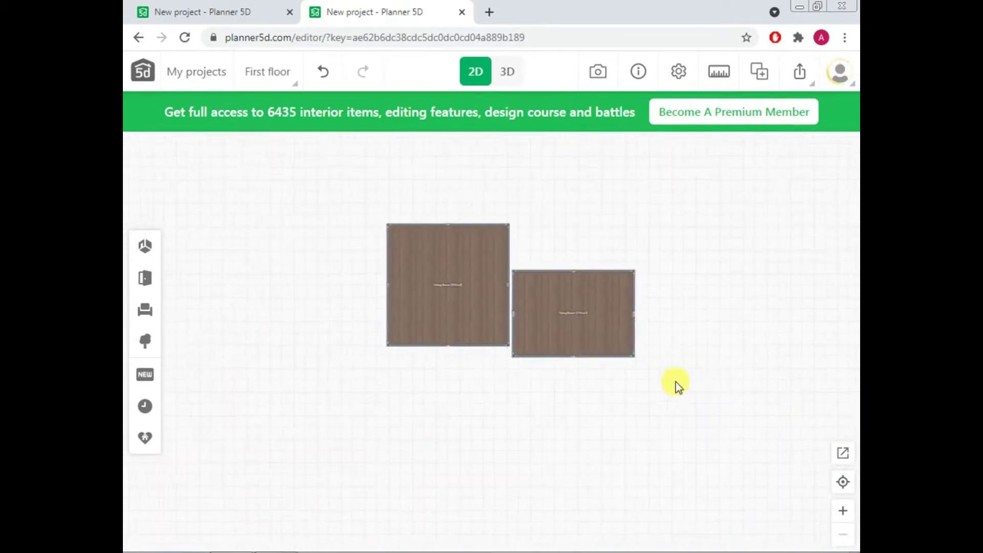
- Snap the 17.5 m² room against the Living Room
scroll(663, 347, "up", 4)
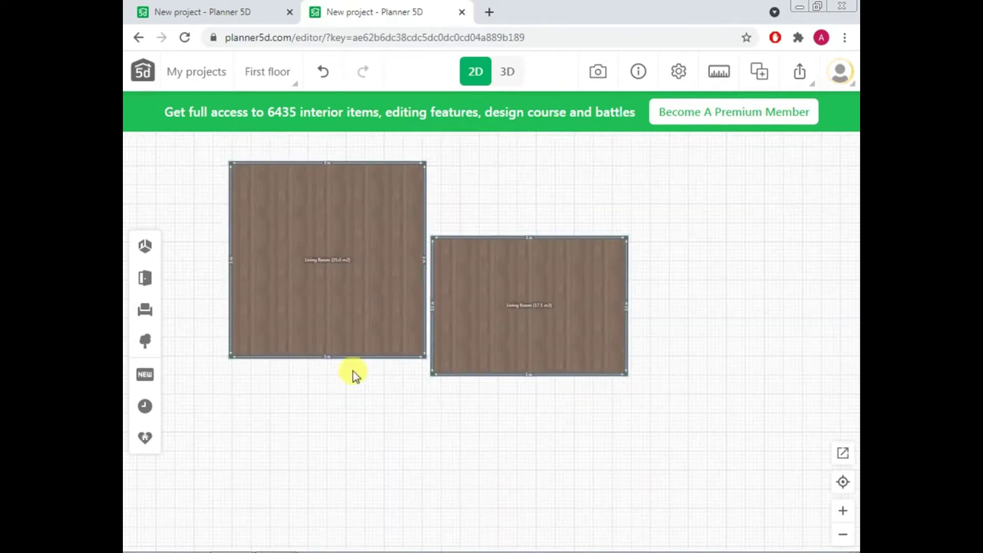
scroll(359, 376, "up", 3)
left_click_drag(502, 423, 564, 487)
left_click(681, 397)
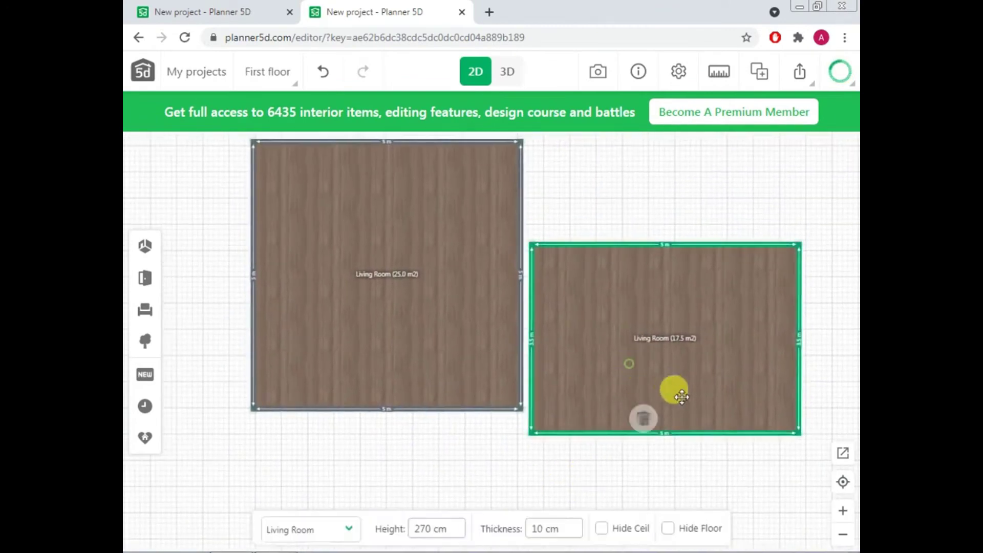
left_click_drag(717, 397, 709, 373)
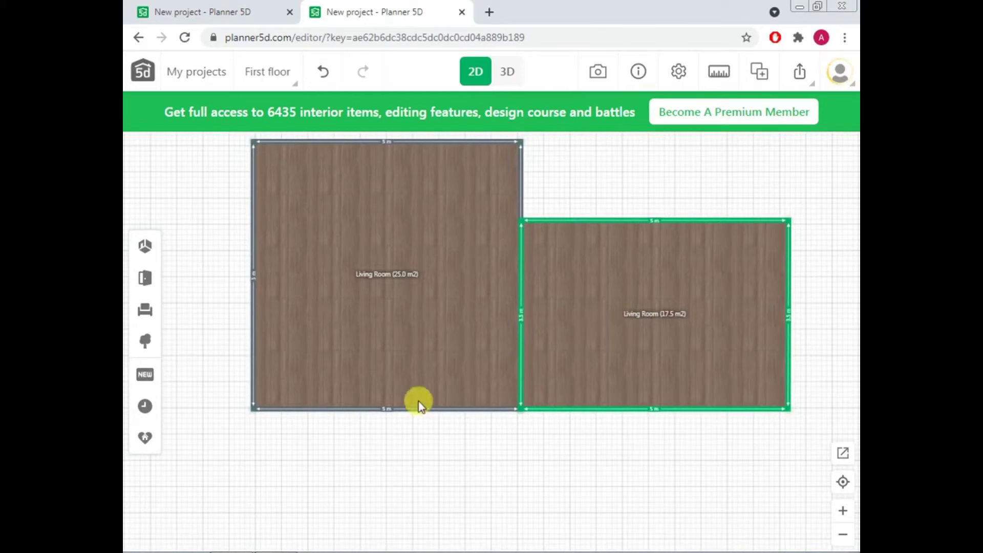
- Set the 17.5 m² room's type to Bedroom
left_click(573, 380)
left_click(349, 531)
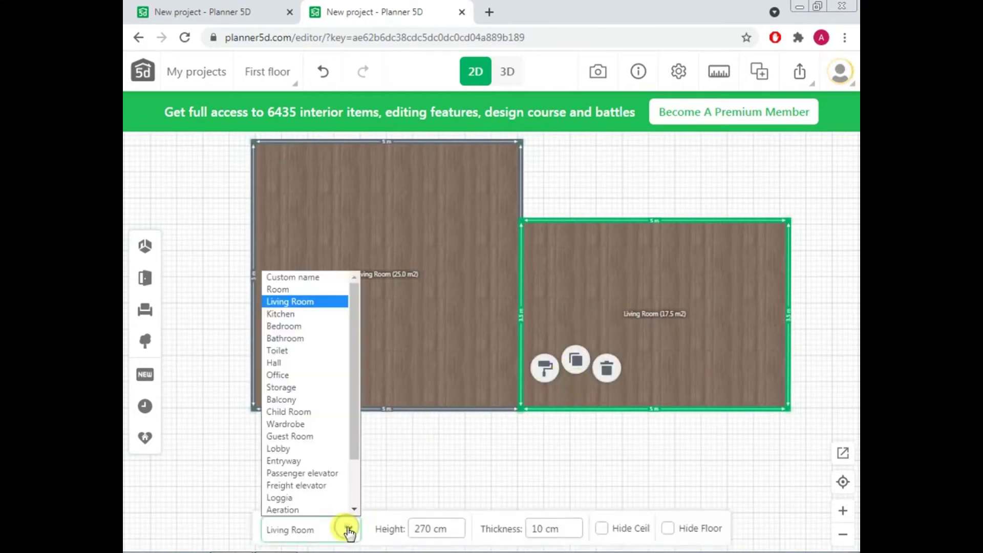
left_click(564, 248)
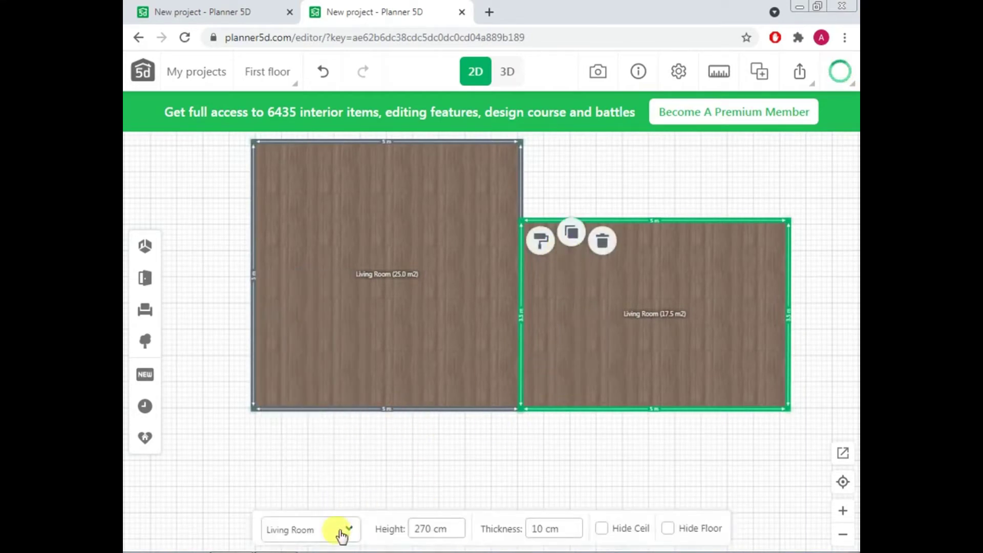
left_click(341, 532)
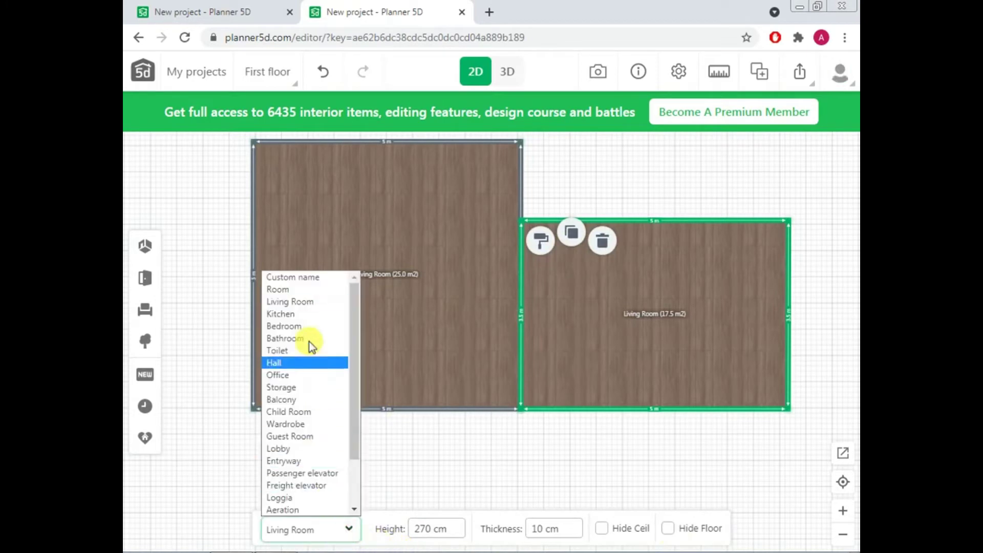
left_click(297, 327)
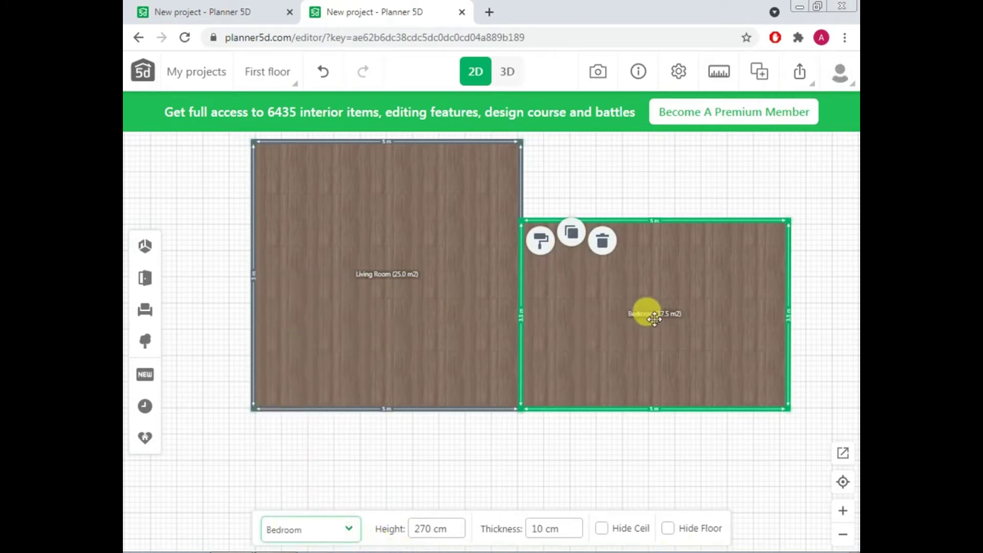
left_click_drag(854, 293, 810, 340)
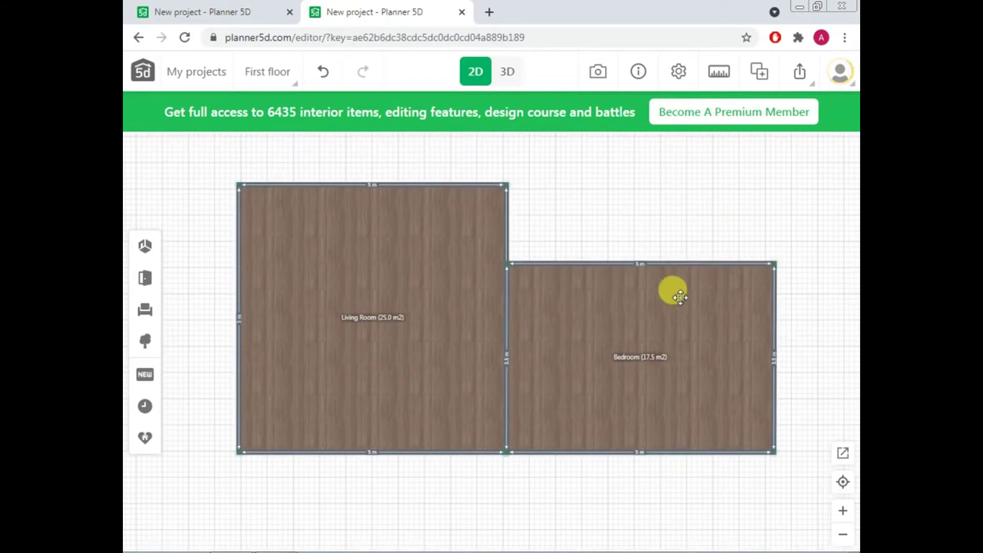
left_click(680, 297)
- Duplicate the bedroom and place the copy above it
left_click(681, 278)
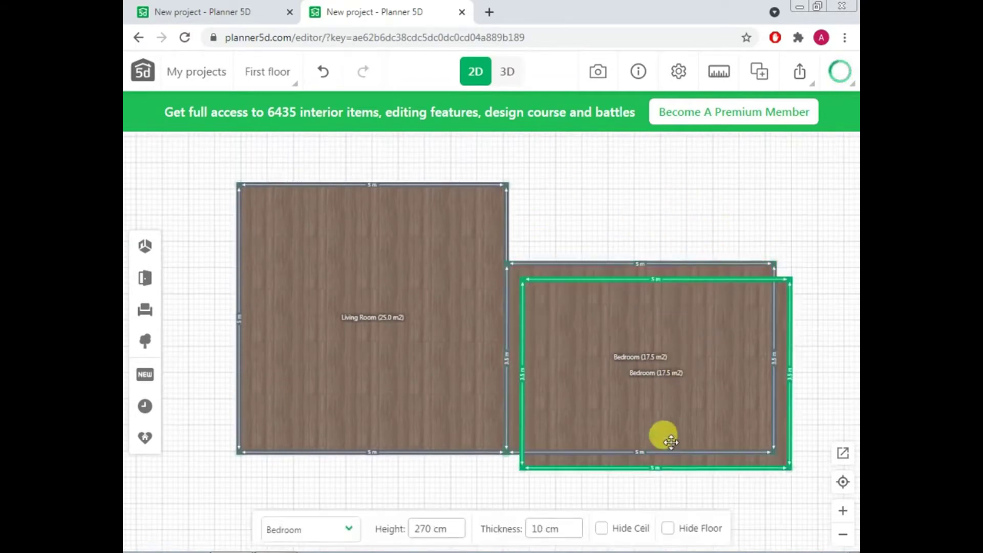
left_click_drag(670, 441, 668, 207)
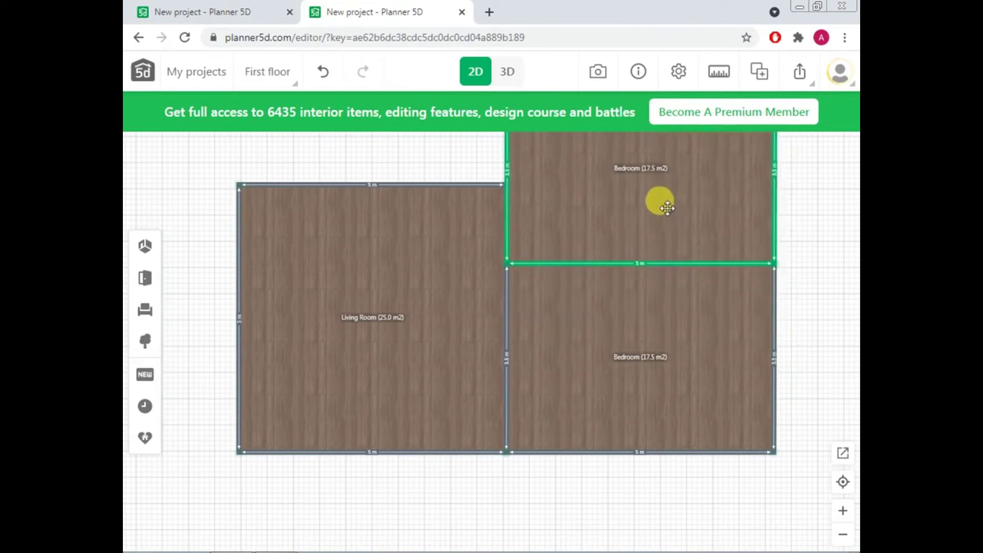
left_click_drag(834, 268, 781, 367)
left_click_drag(566, 301, 546, 294)
left_click(465, 241)
- Narrow the copy to 4 m wide and align it with the bedroom's right side
left_click(471, 233)
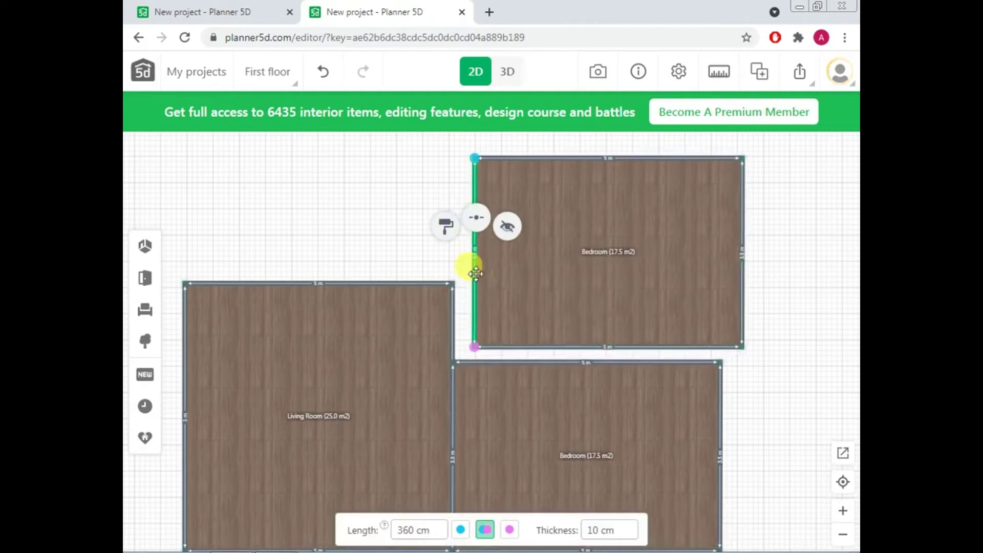
left_click_drag(479, 276, 530, 264)
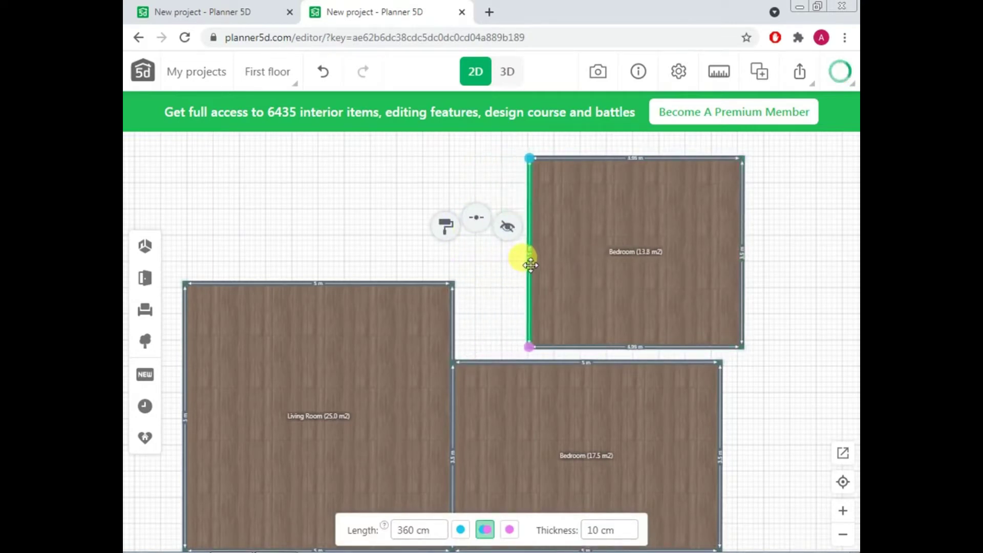
left_click_drag(530, 265, 520, 256)
left_click_drag(588, 287, 567, 299)
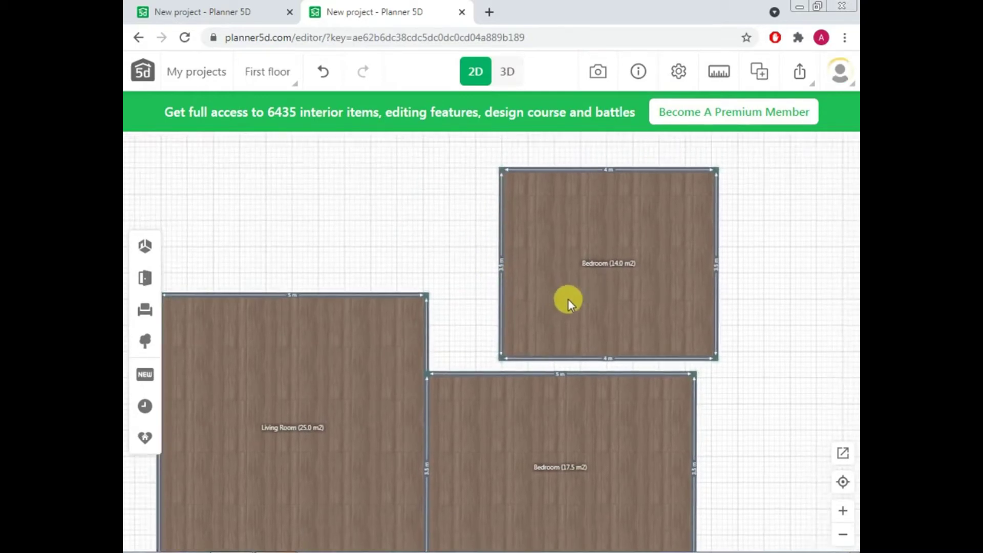
left_click(567, 299)
left_click_drag(625, 314, 600, 323)
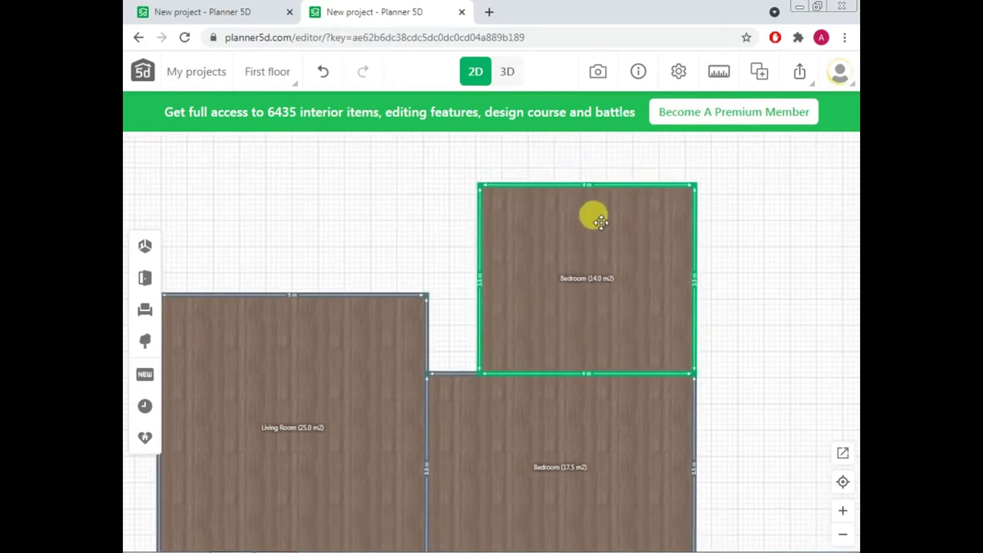
- Drag the copy's top wall down to shrink it to 5.7 m²
left_click(590, 182)
left_click_drag(587, 179, 590, 292)
left_click(737, 369)
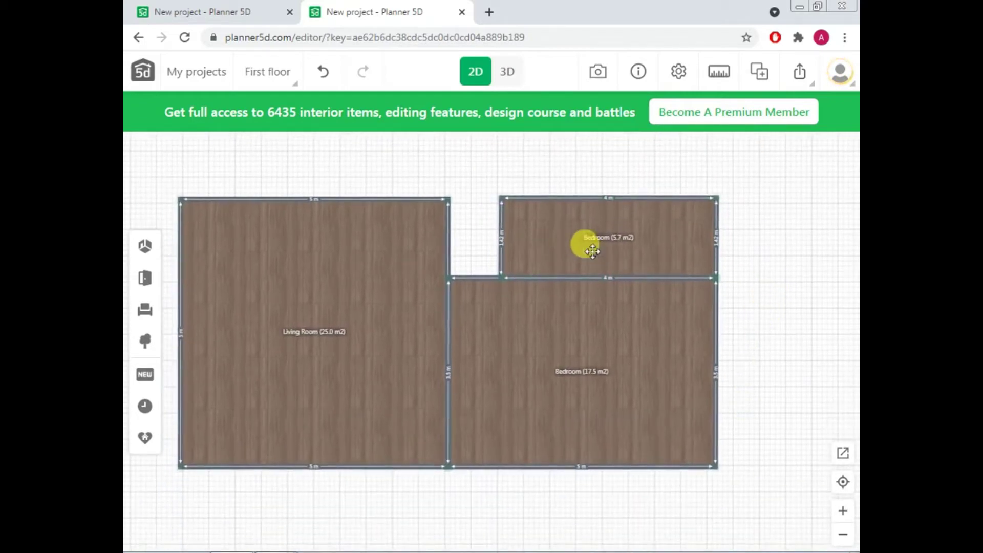
left_click(592, 251)
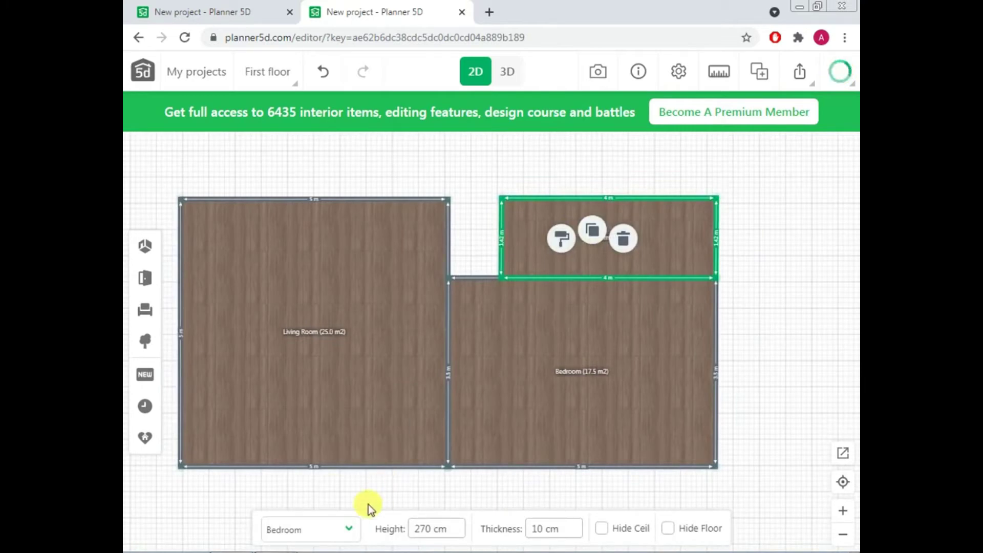
- Make the 5.7 m² room a Bathroom
left_click(297, 532)
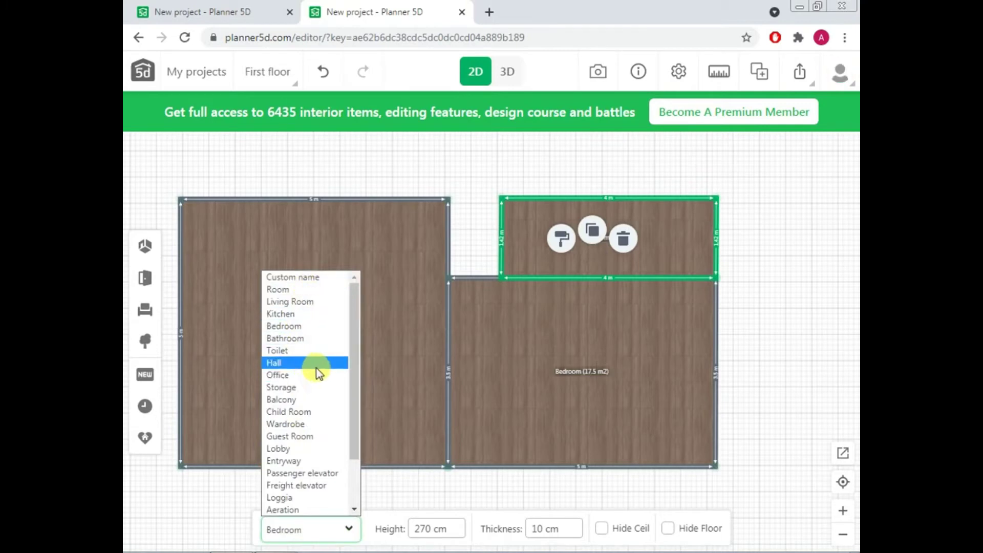
left_click(318, 339)
left_click(822, 354)
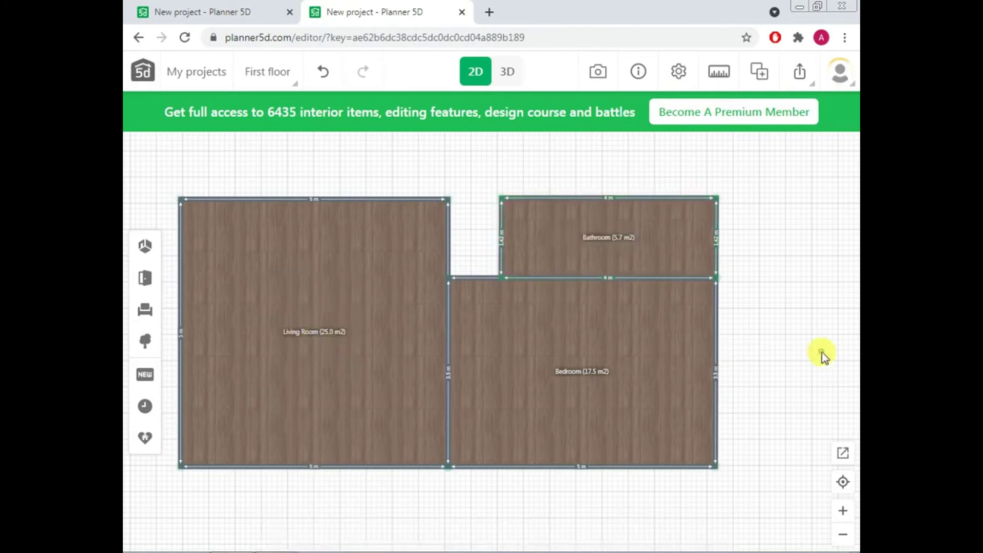
- Duplicate the Bathroom above the bedroom's left end and narrow it to 1.3 m²
left_click(576, 250)
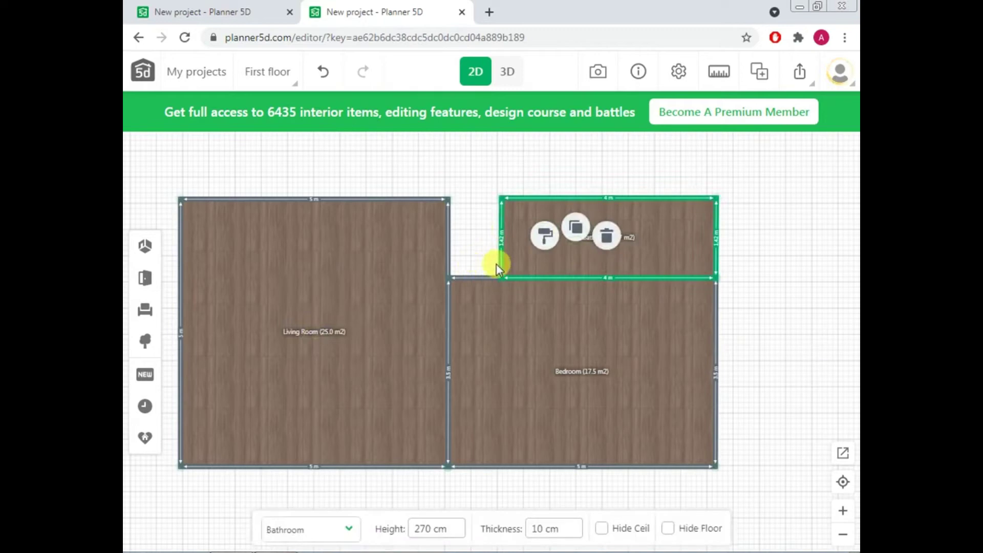
left_click(576, 226)
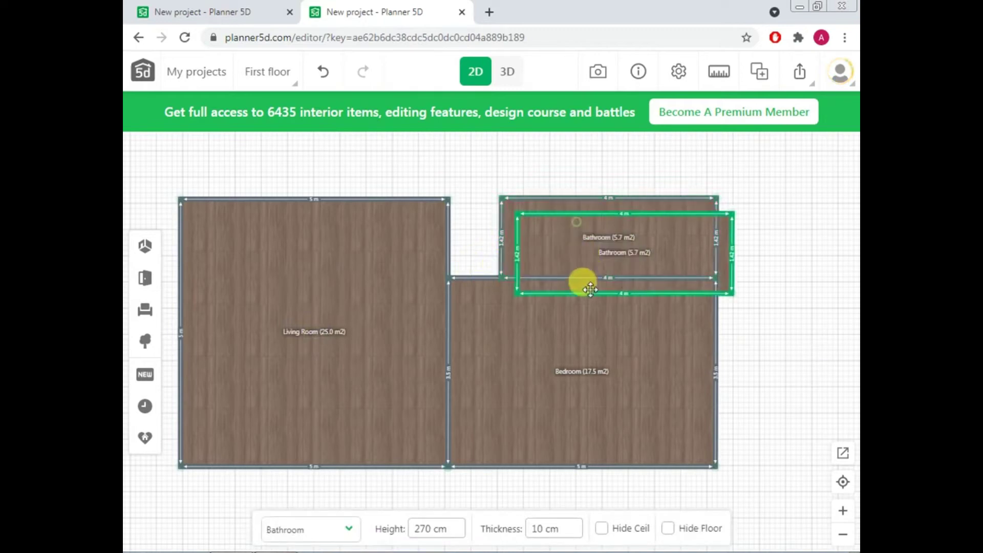
left_click_drag(584, 280, 516, 263)
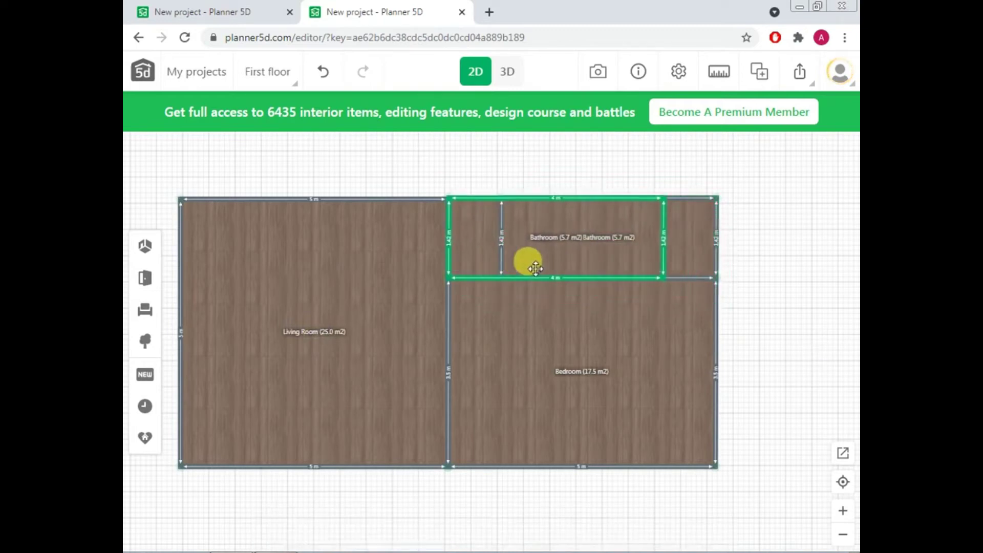
left_click(663, 246)
left_click_drag(662, 246, 502, 236)
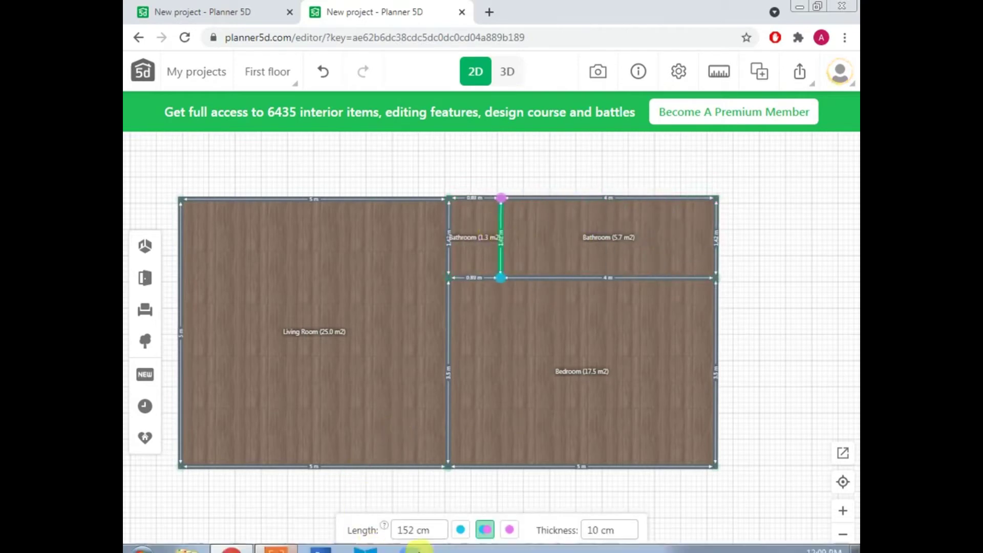
- Leave the 1.3 m² room as a Bathroom and switch the plan to 3D
left_click(469, 245)
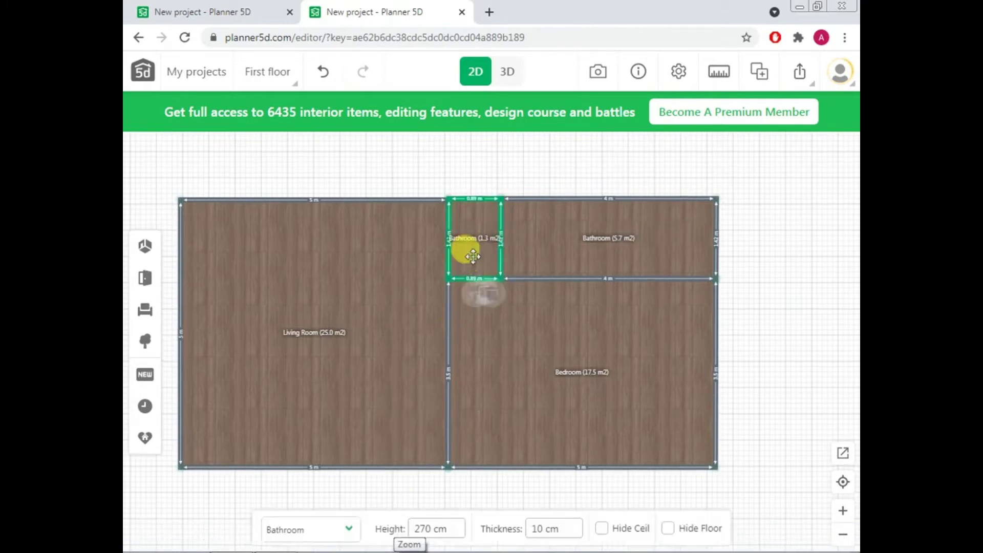
left_click(327, 518)
scroll(330, 415, "down", 3)
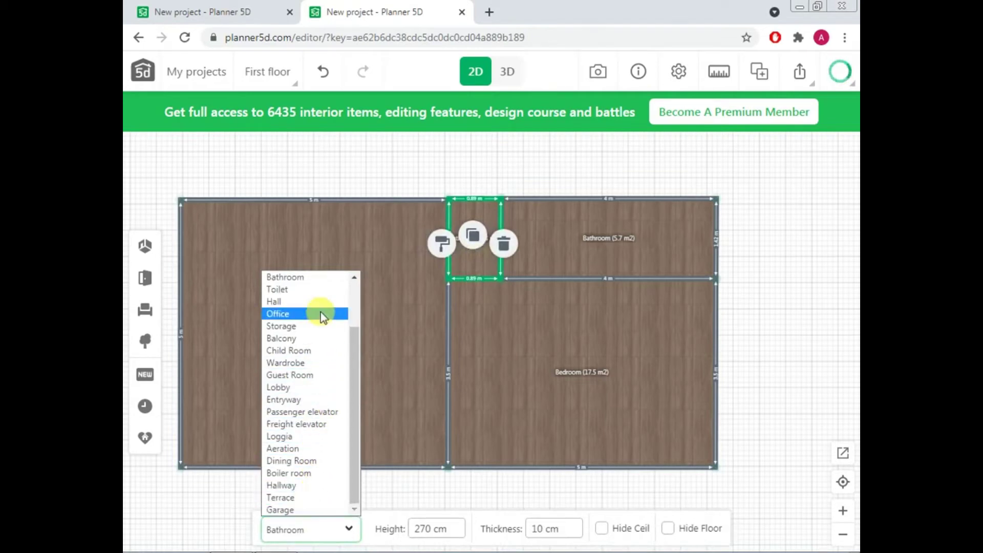
scroll(320, 309, "up", 1)
scroll(320, 306, "up", 2)
left_click(779, 431)
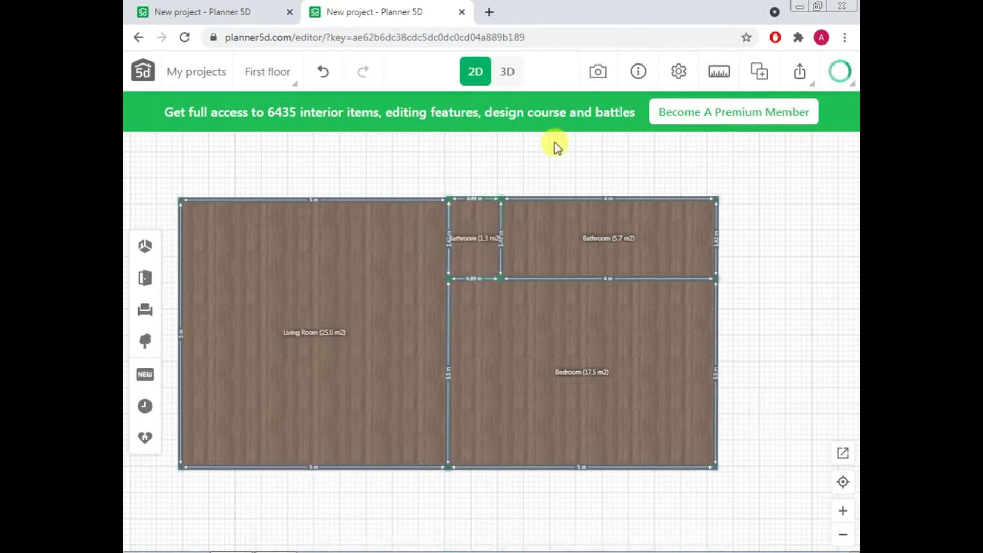
left_click(504, 73)
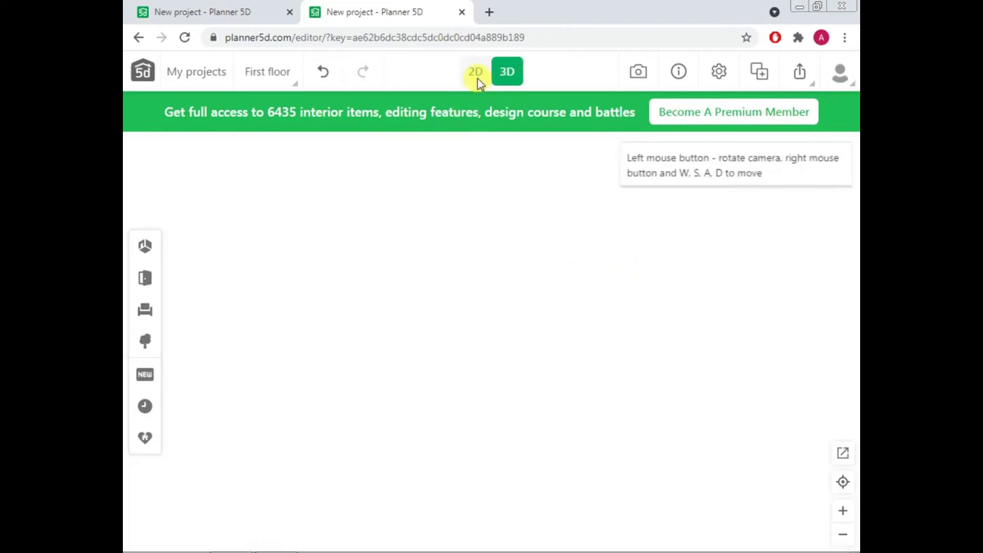
- Zoom out, orbit the 3D house from two angles, then return to the 2D plan
left_click(475, 74)
scroll(726, 347, "down", 2)
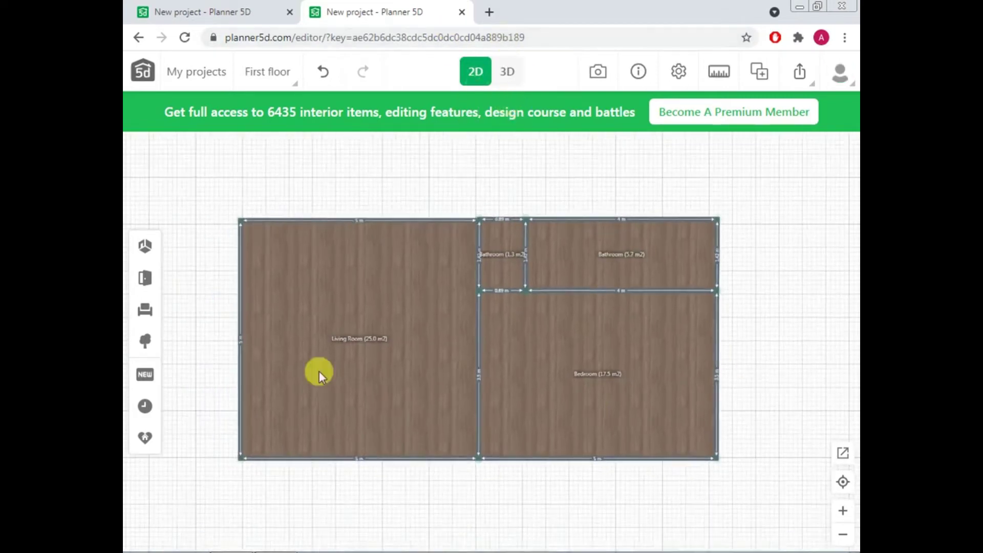
left_click(509, 74)
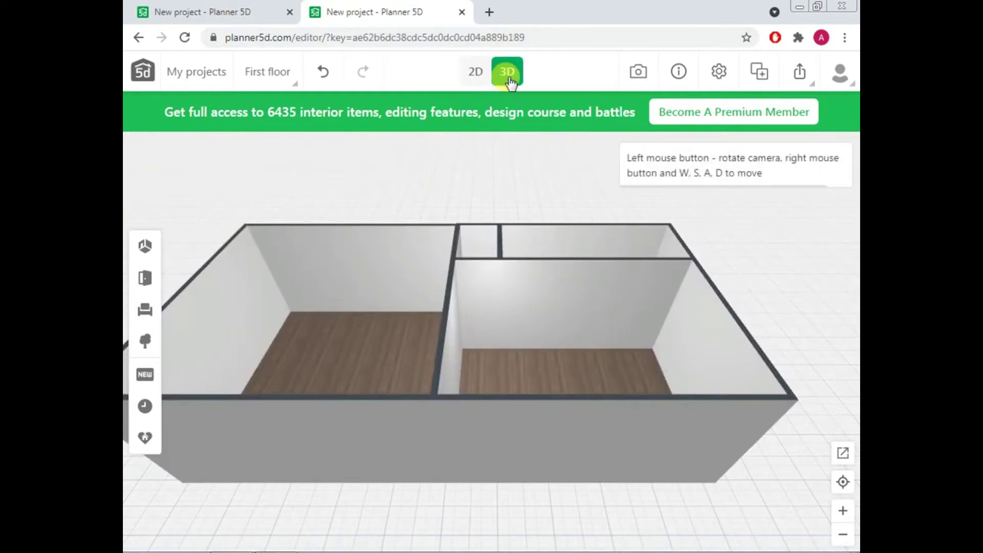
left_click_drag(384, 285, 345, 358)
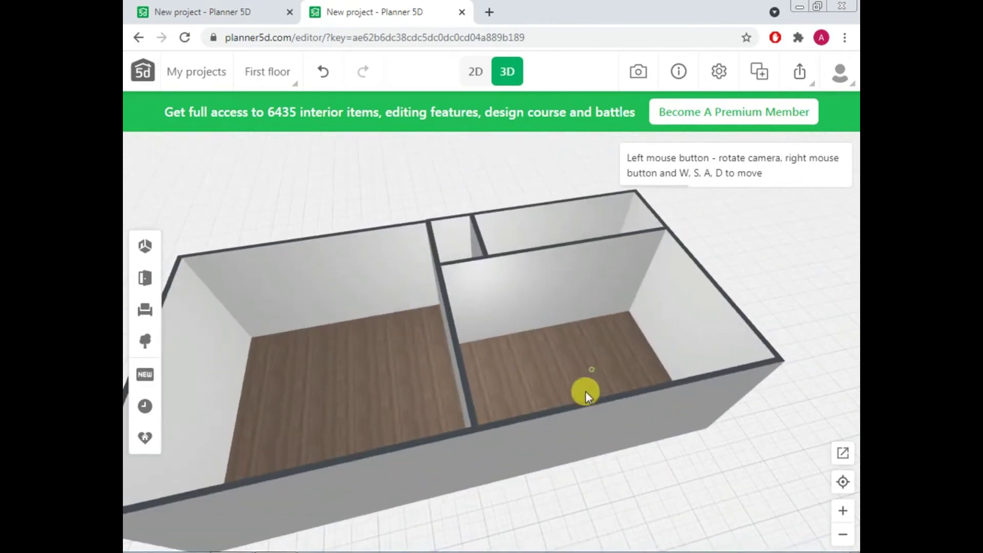
left_click_drag(585, 391, 594, 427)
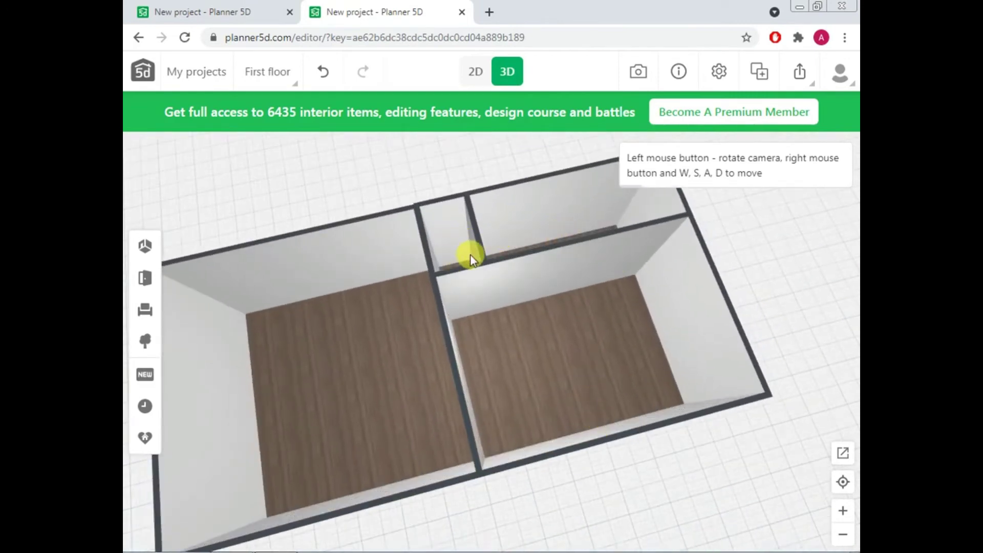
left_click(475, 72)
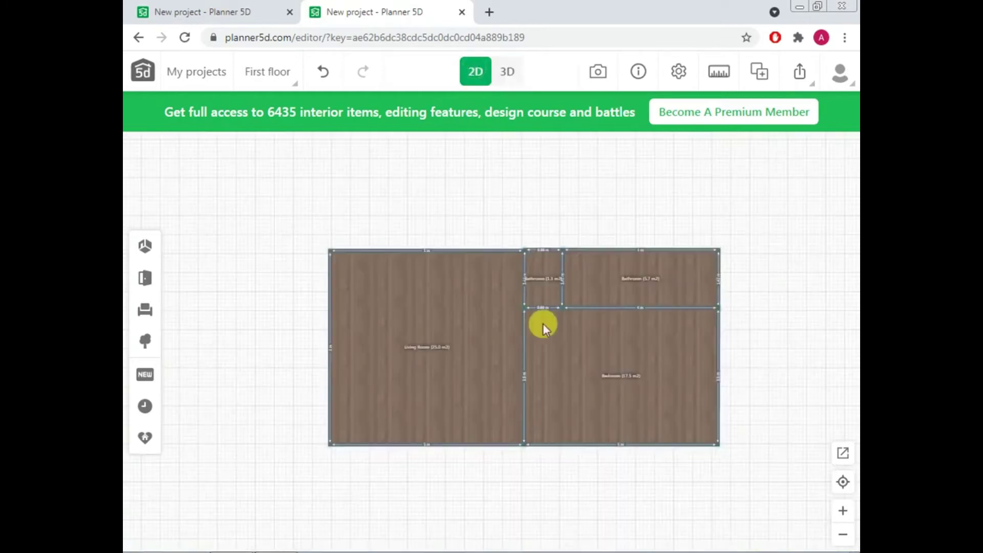
- Duplicate the bedroom and place the copy directly below the original
left_click_drag(745, 398, 706, 318)
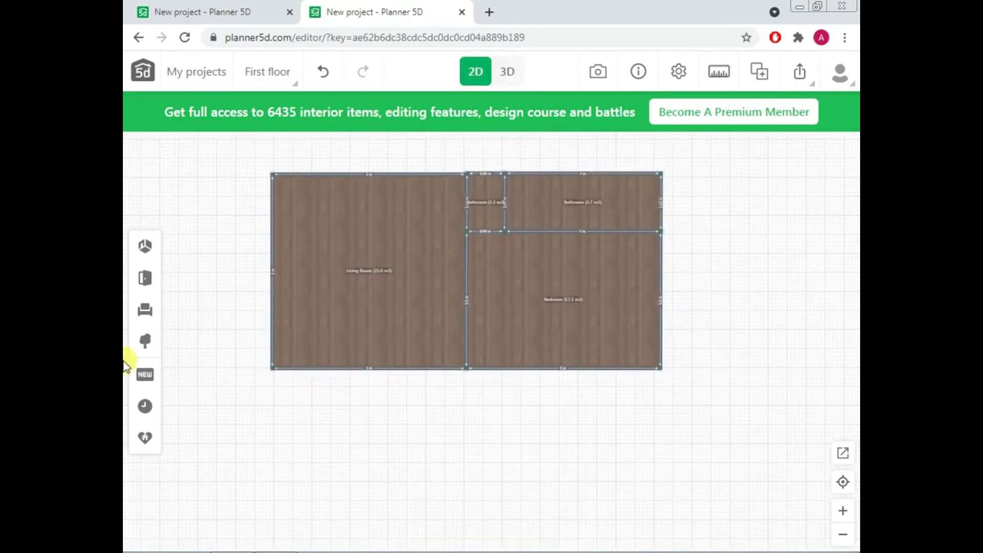
left_click(523, 319)
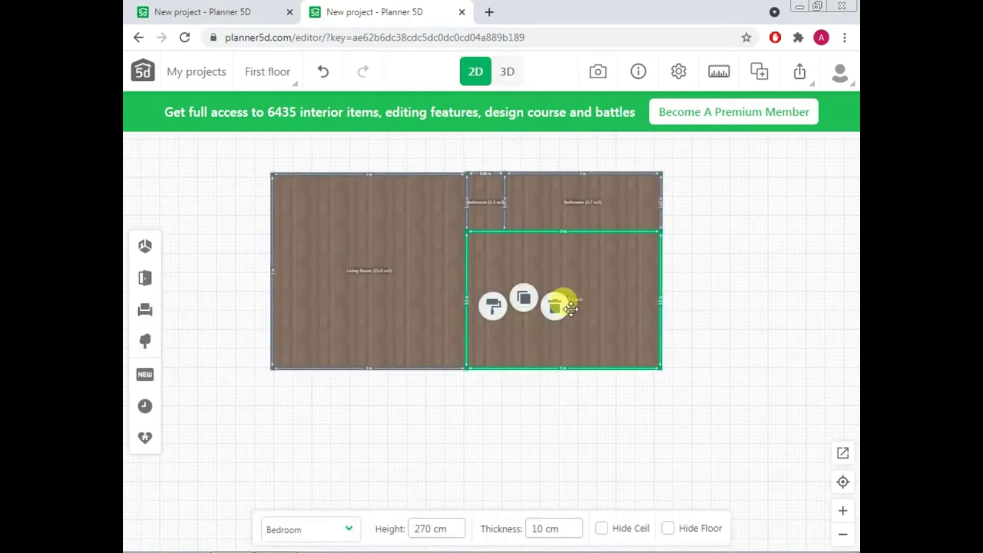
left_click(529, 307)
left_click_drag(564, 305, 592, 461)
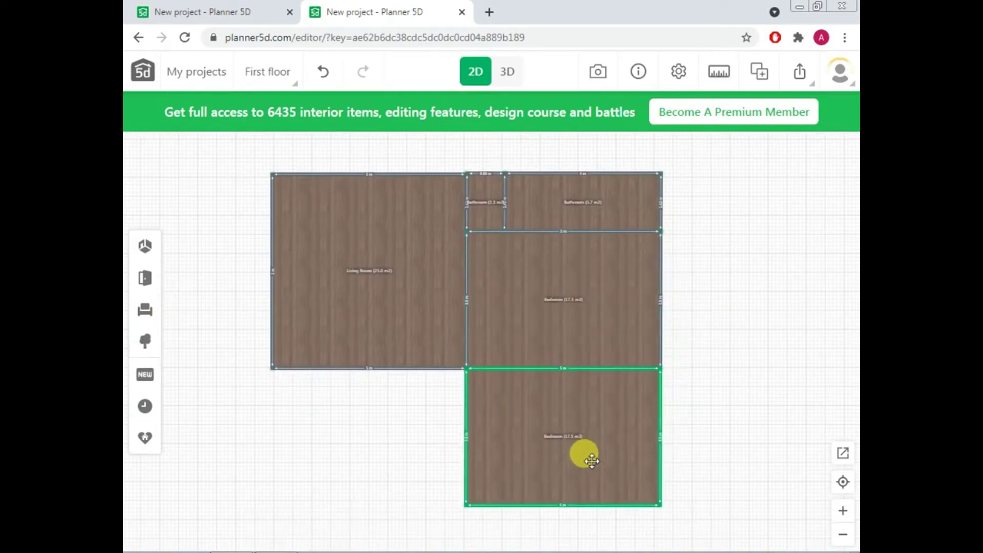
left_click_drag(702, 465, 702, 389)
- Drag the copy's bottom wall down to enlarge it to about 30 m2
left_click(564, 430)
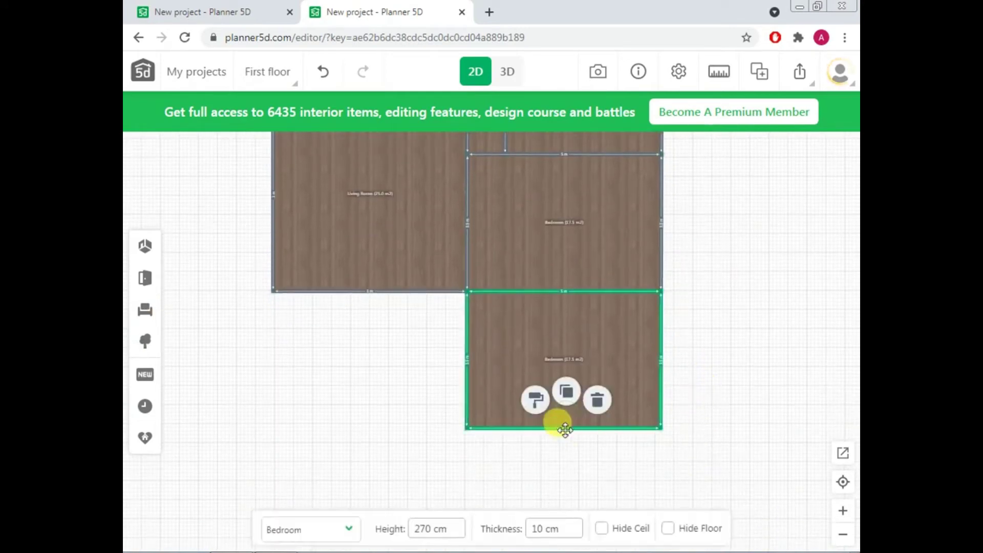
left_click_drag(562, 431, 562, 500)
left_click(567, 501)
scroll(640, 476, "up", 6)
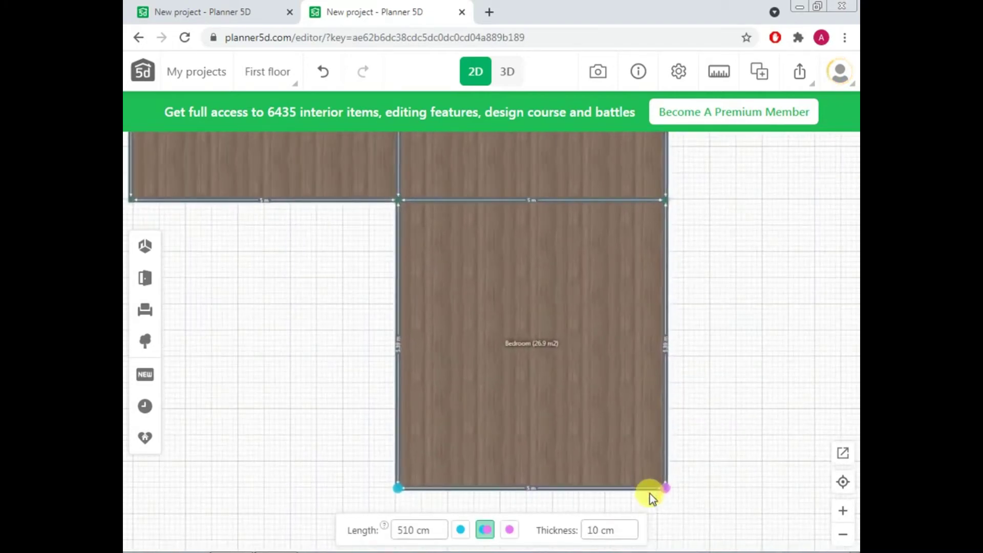
left_click_drag(742, 395, 737, 349)
left_click_drag(477, 429, 478, 476)
left_click(709, 420)
scroll(649, 373, "down", 3)
scroll(649, 373, "down", 3)
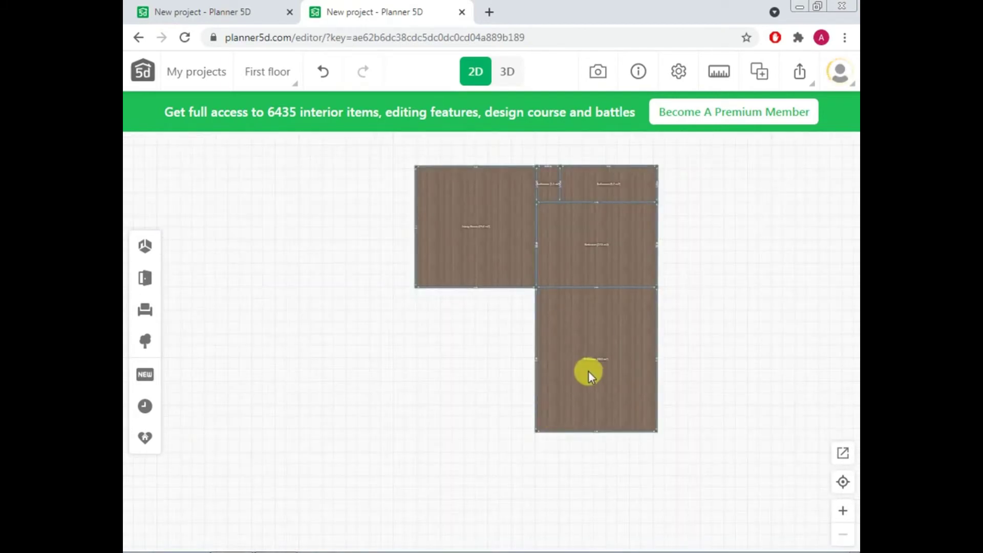
- Duplicate the lower bedroom and drag the new copy to the left
left_click(552, 355)
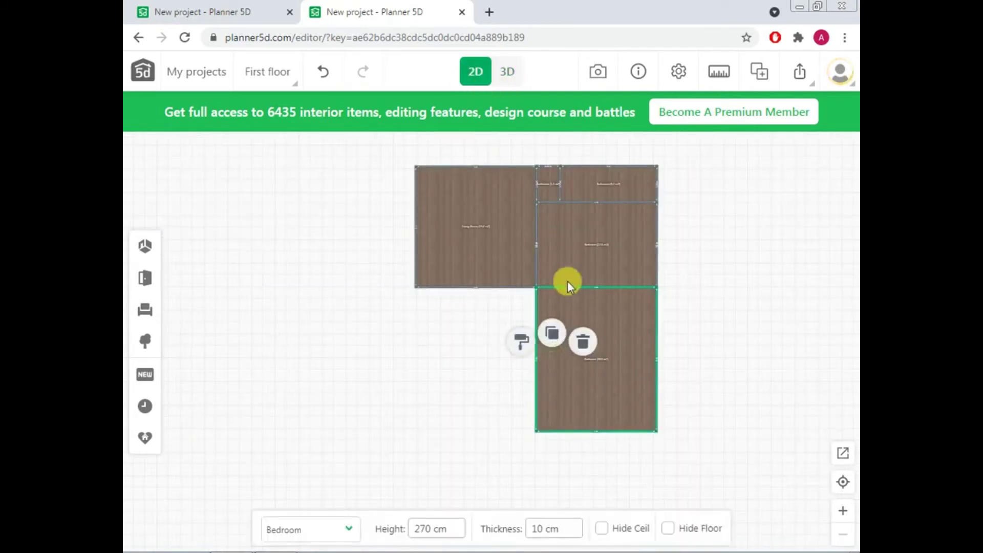
left_click(552, 334)
left_click_drag(579, 374, 453, 381)
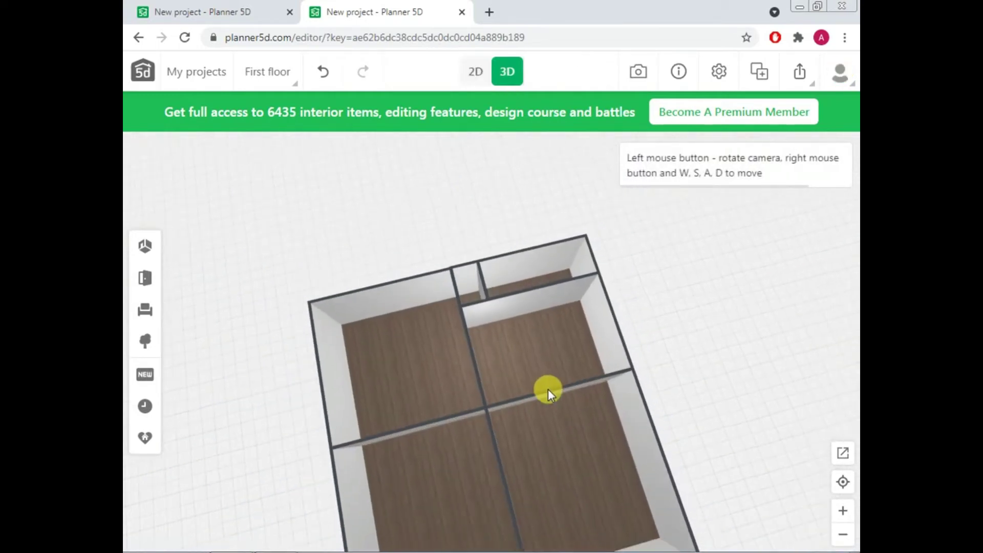
- Orbit the six-room house in 3D, then go back to the 2D plan
left_click_drag(545, 352, 541, 435)
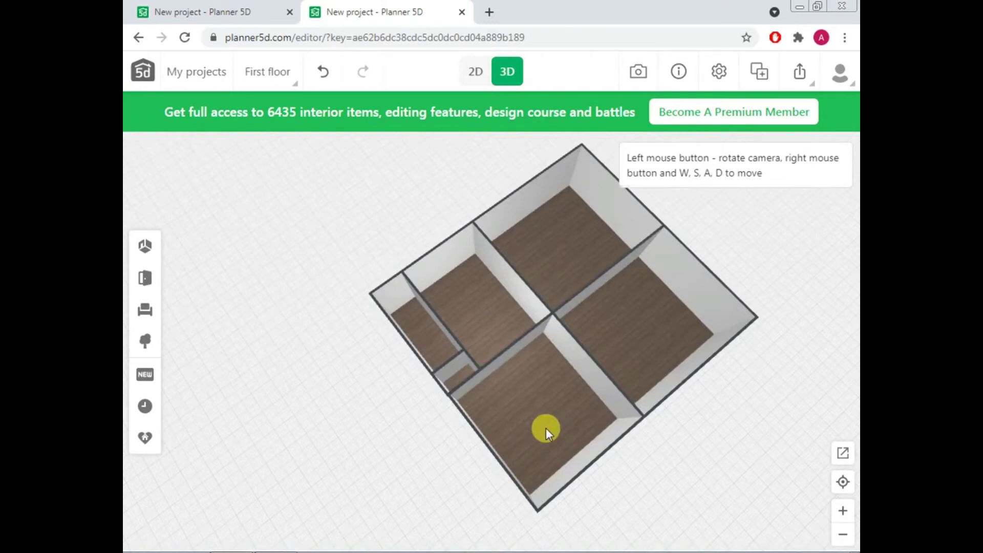
left_click(475, 72)
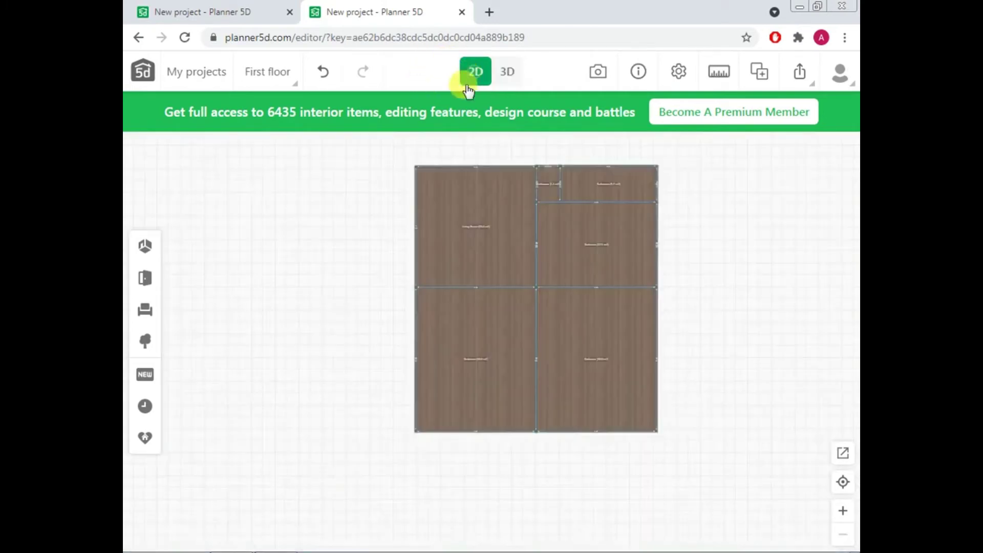
- Set the bottom-right room's type to Guest Room, then bring up the Construction catalogue
scroll(793, 327, "up", 3)
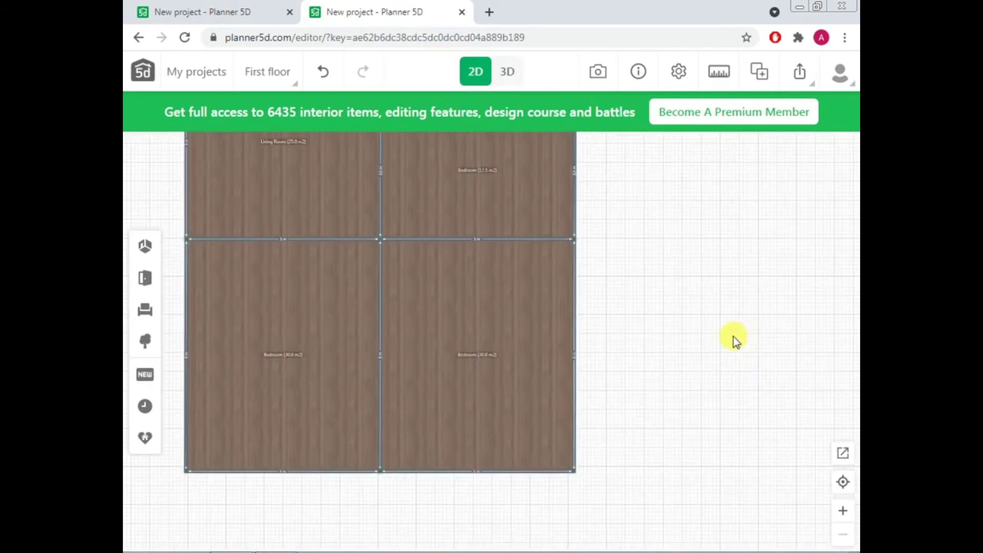
scroll(681, 343, "down", 3)
left_click(541, 379)
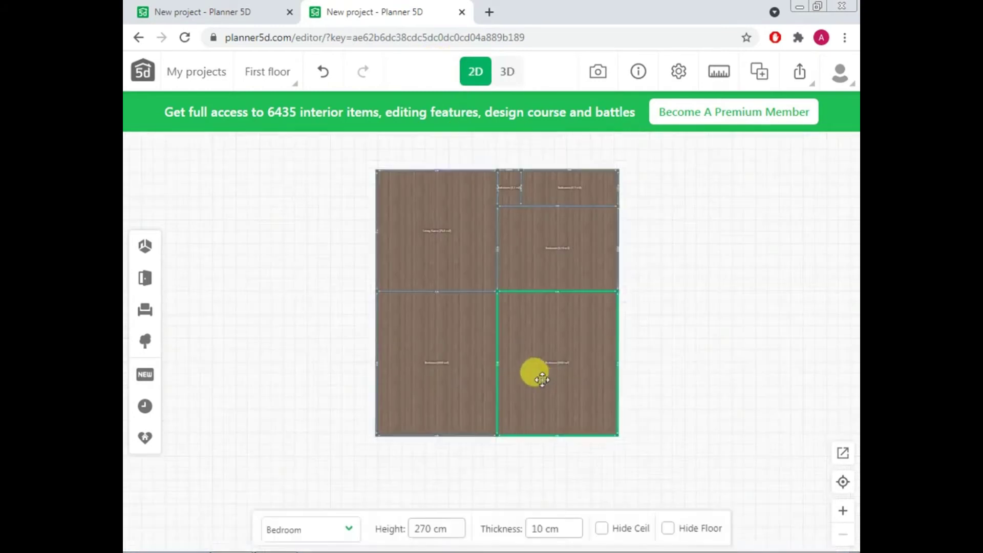
left_click(325, 531)
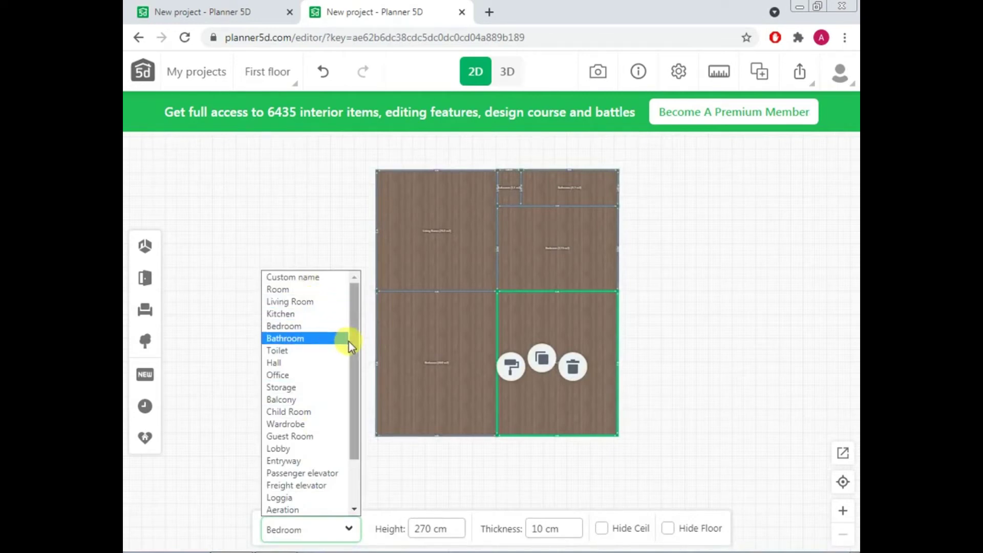
scroll(350, 338, "down", 2)
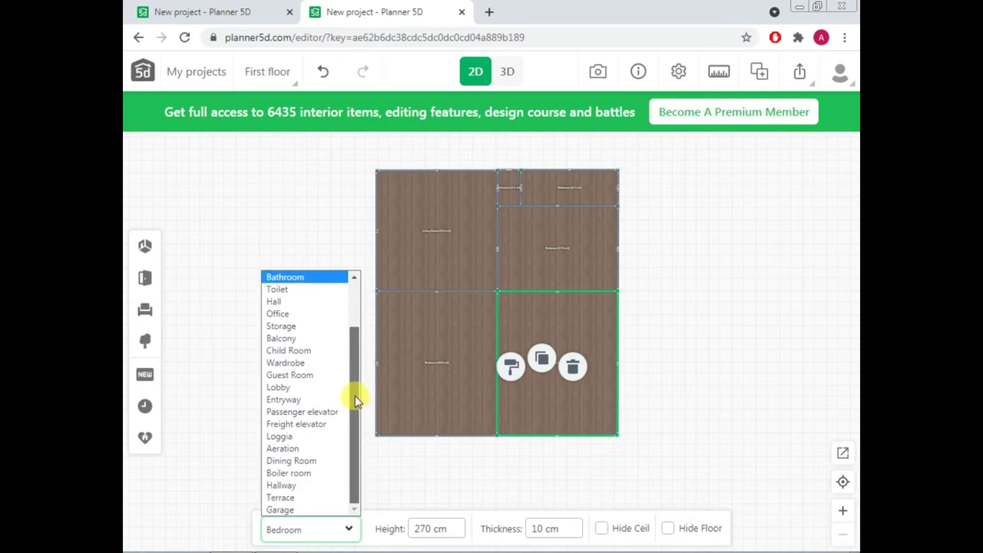
left_click(296, 373)
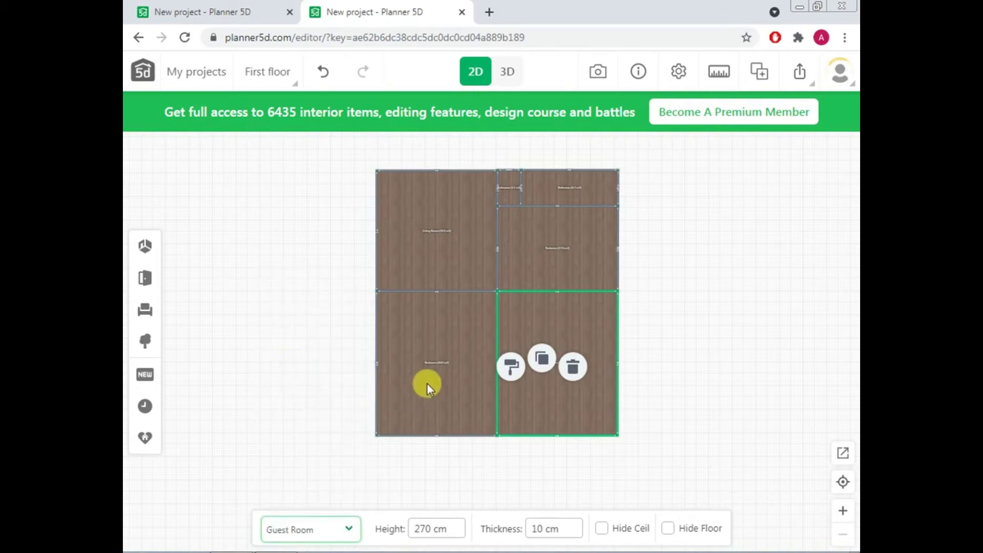
left_click(640, 372)
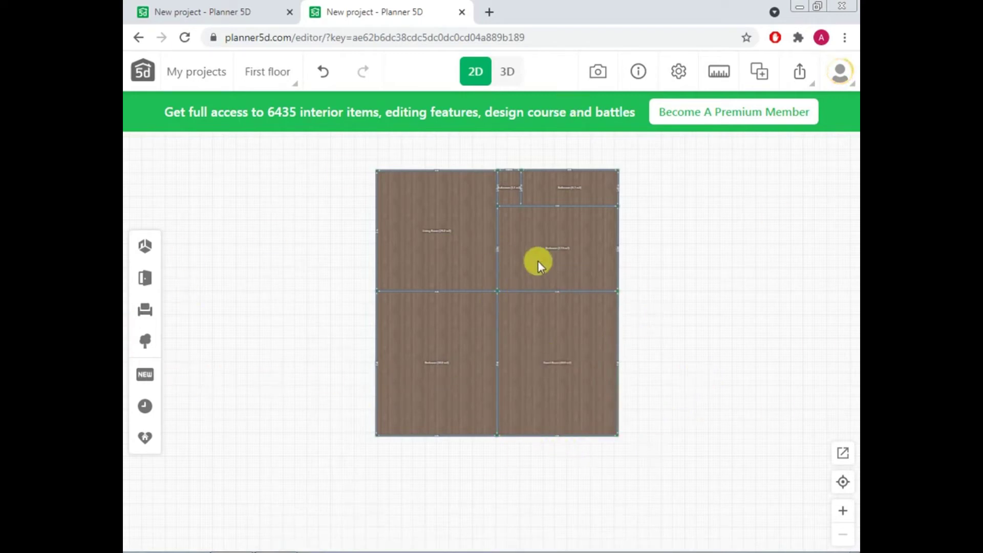
left_click(146, 281)
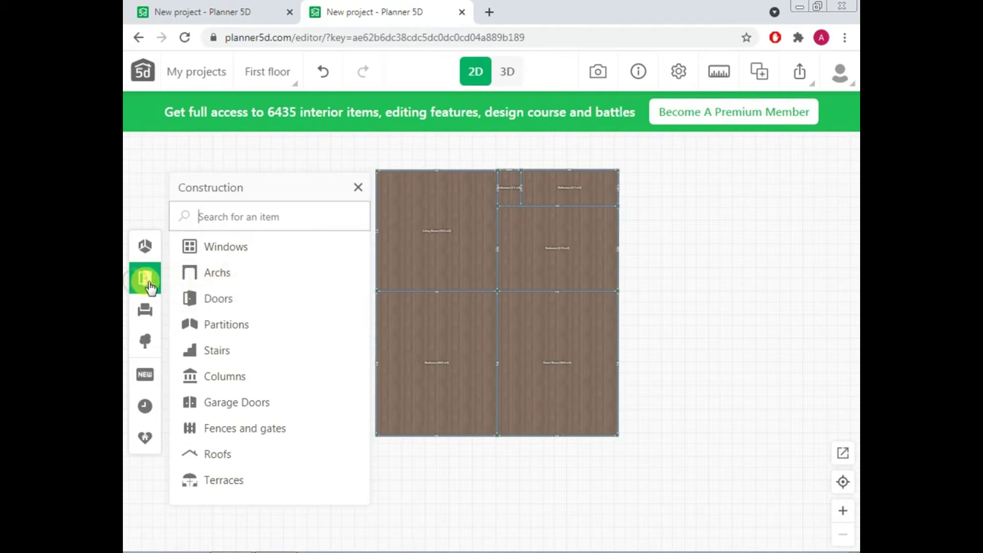
- Place an entry door in the lower-left bedroom's bottom outer wall and check it in 3D
left_click(221, 303)
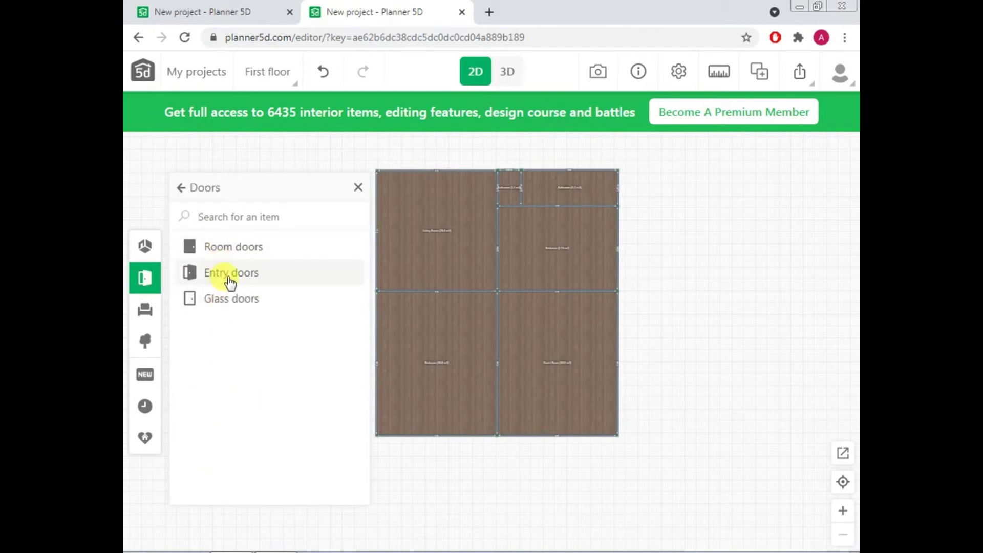
left_click(229, 279)
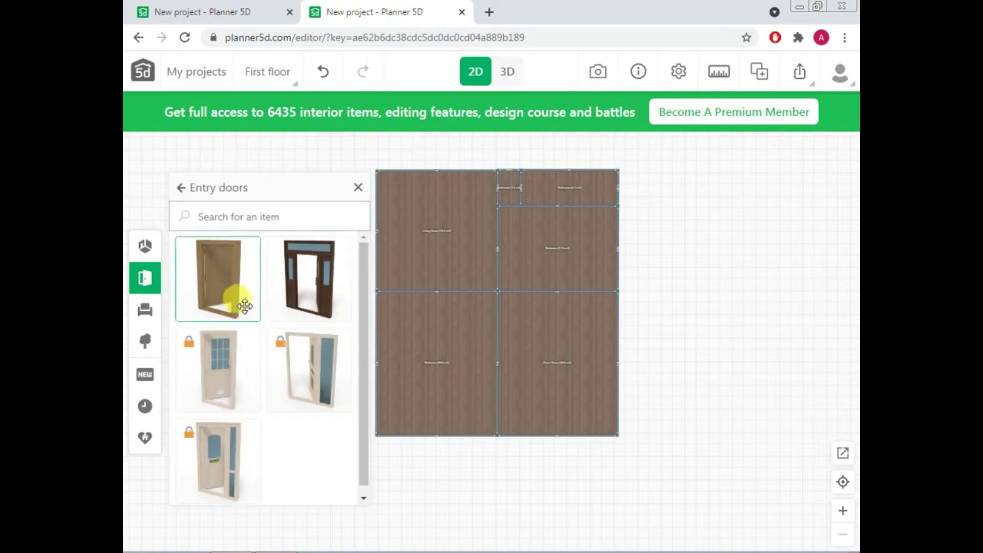
left_click(294, 305)
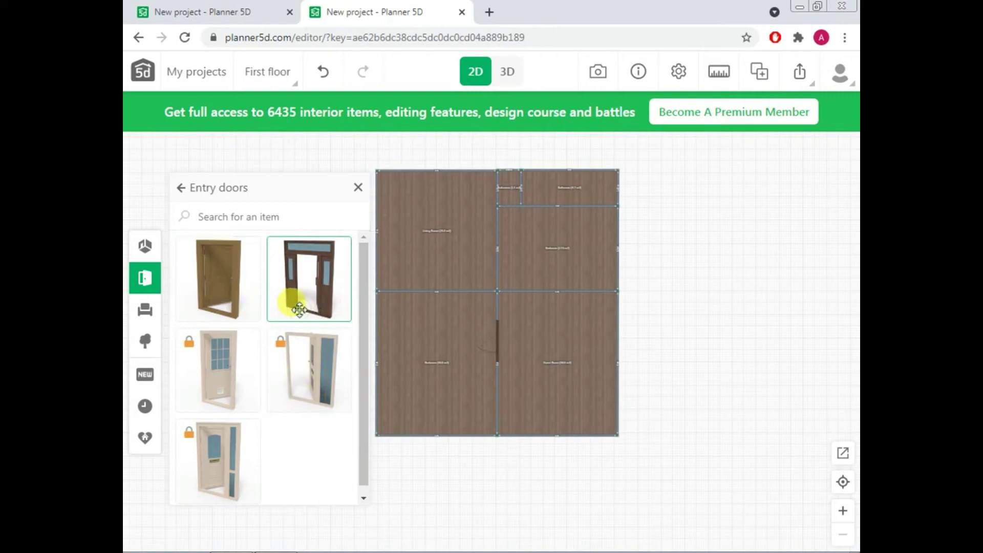
left_click(358, 188)
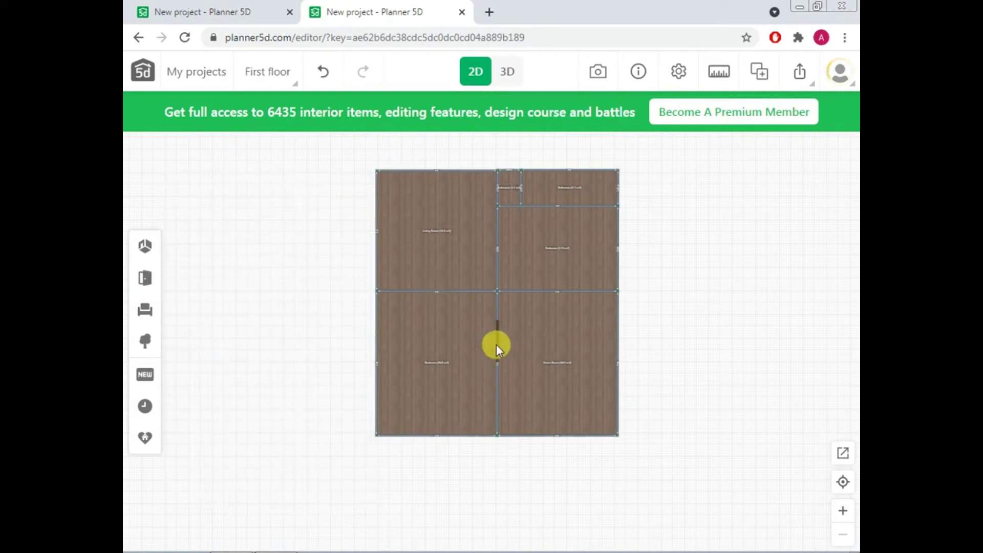
left_click_drag(496, 344, 415, 443)
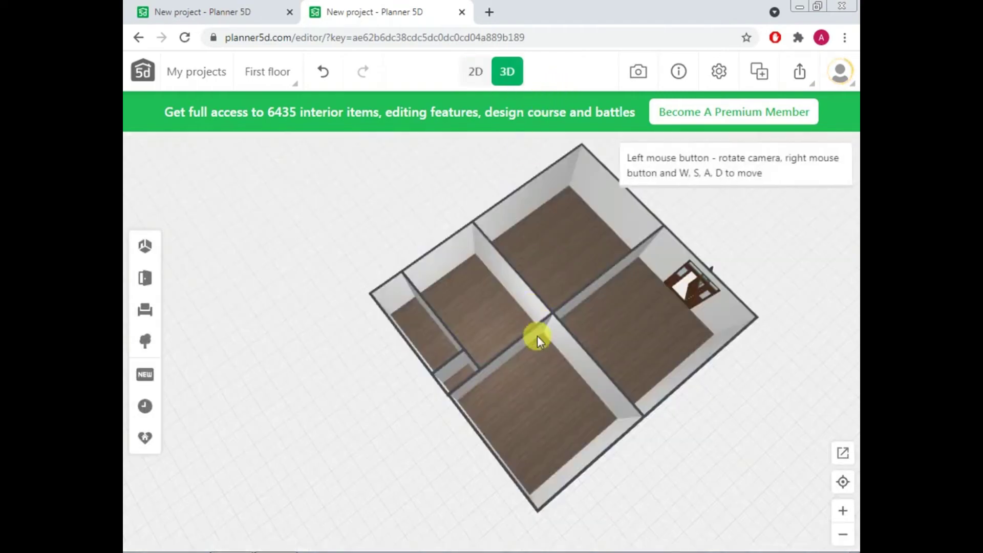
left_click_drag(638, 361, 373, 515)
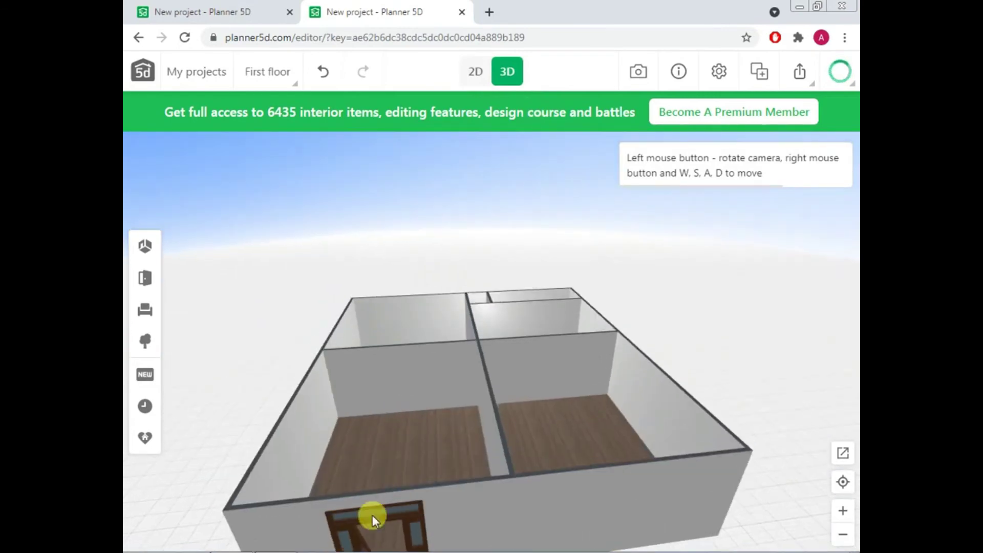
left_click(476, 71)
- Place a French room door on the horizontal interior wall
left_click(144, 287)
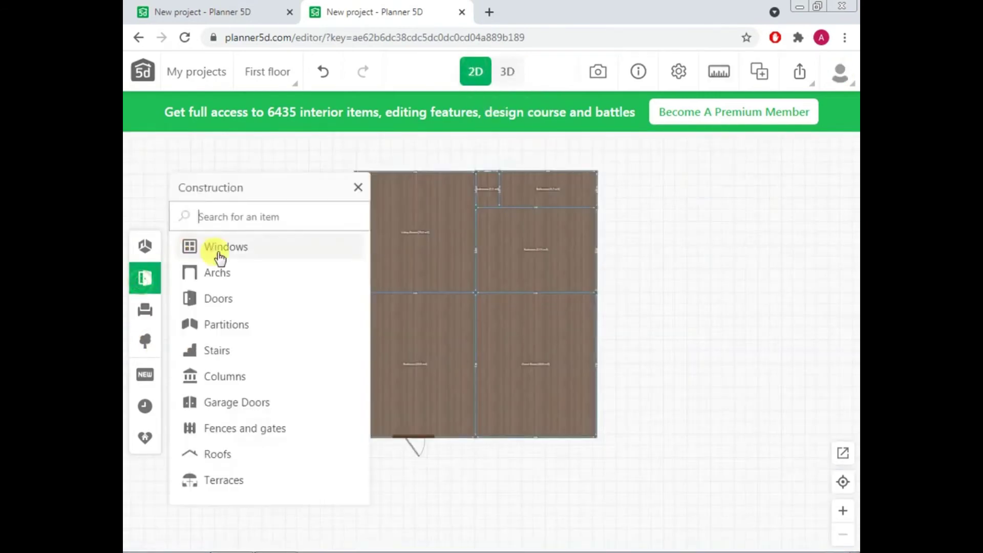
left_click(222, 302)
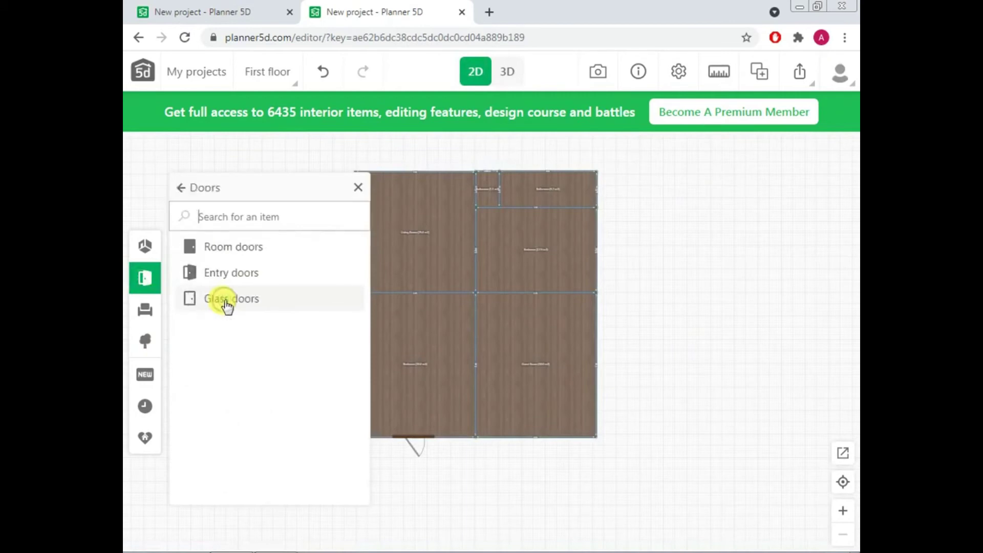
left_click(240, 248)
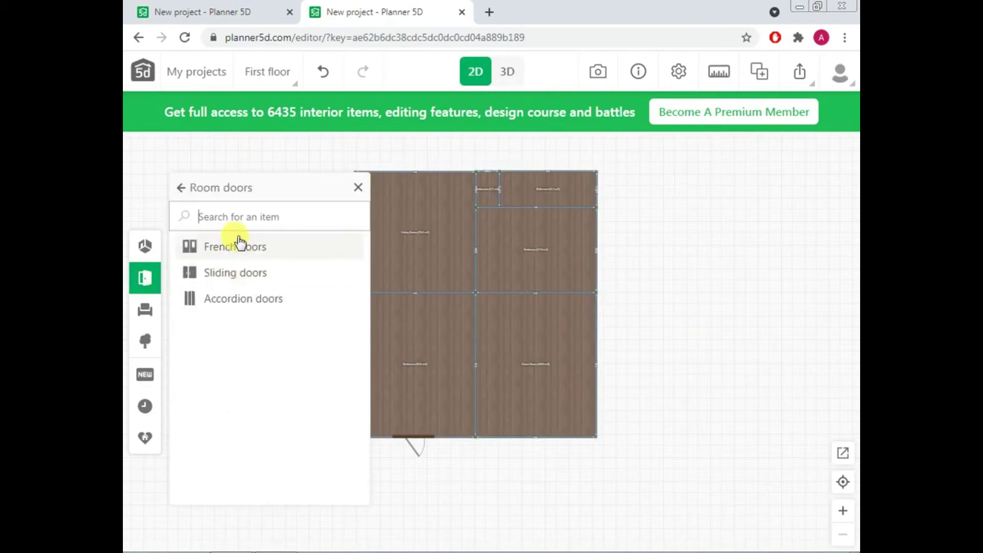
left_click(230, 275)
left_click(181, 188)
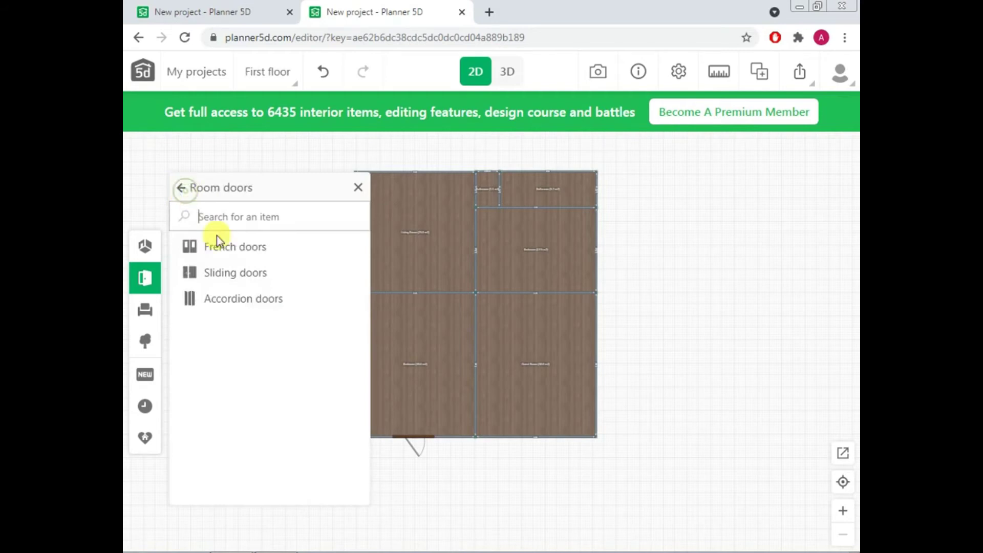
left_click(228, 256)
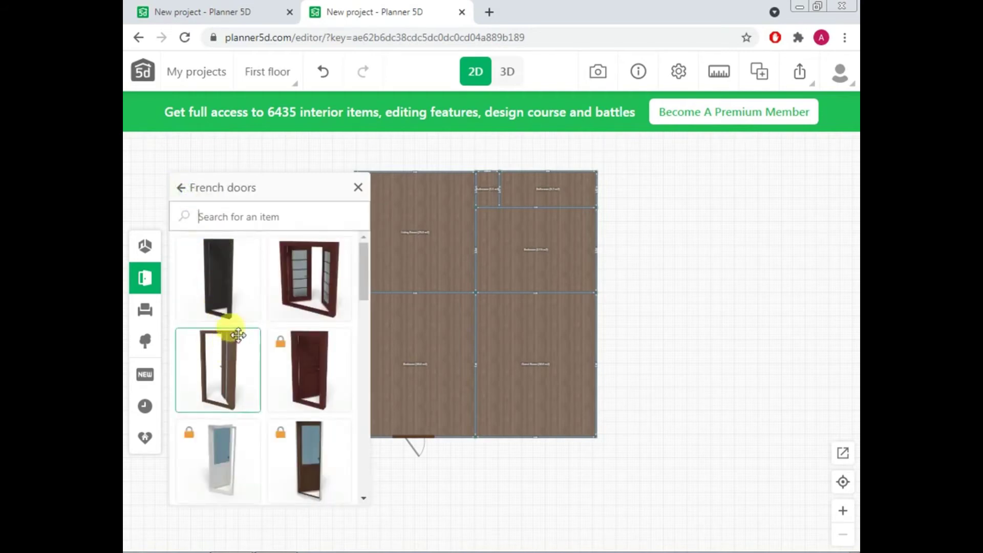
left_click_drag(246, 292, 513, 354)
left_click(368, 186)
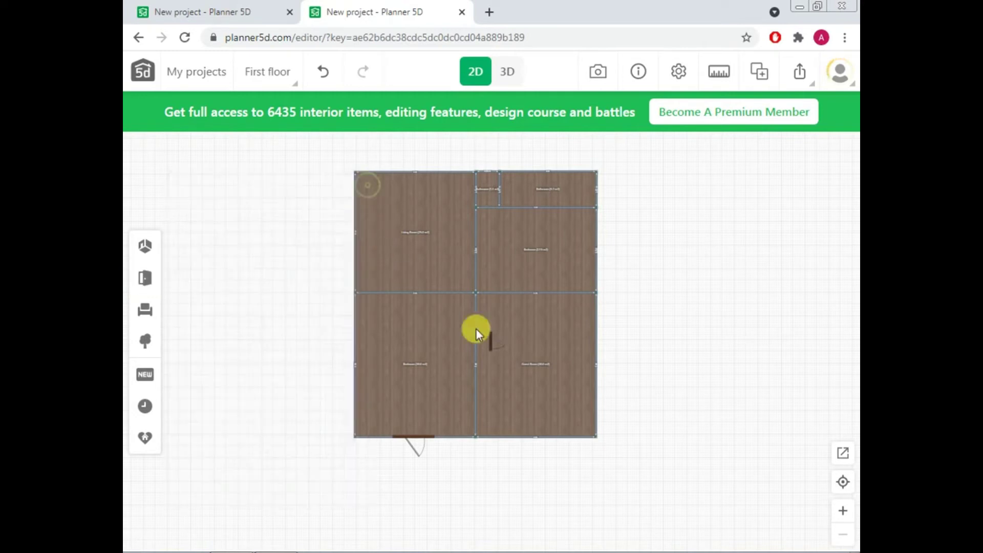
left_click(490, 340)
left_click_drag(487, 338, 442, 293)
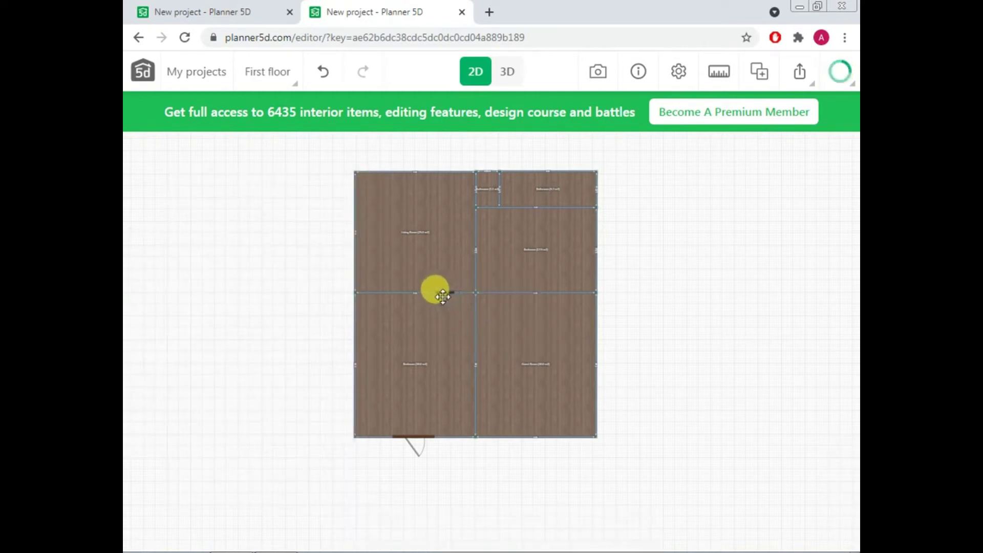
- Duplicate the French door onto the vertical interior wall
left_click(443, 293)
left_click(400, 266)
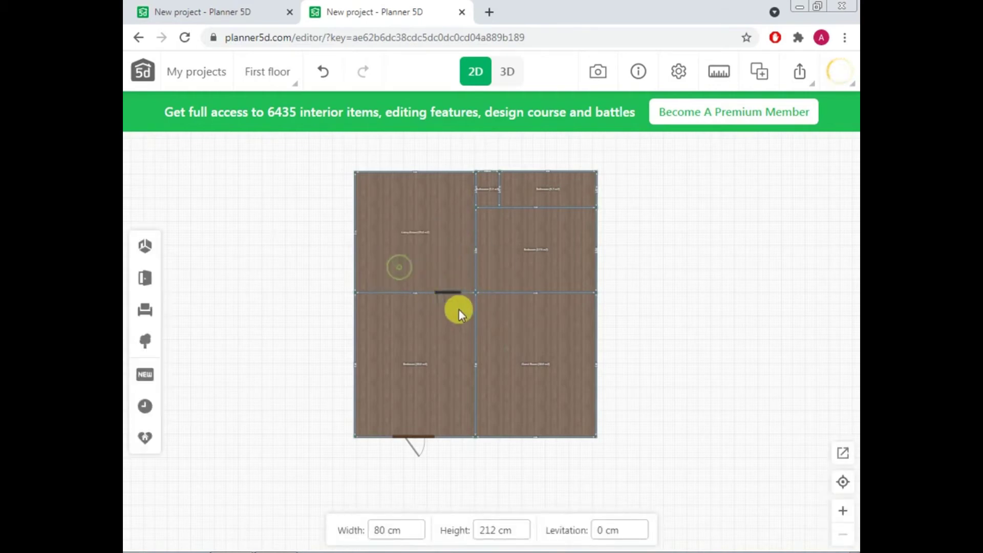
left_click_drag(452, 293, 467, 243)
left_click(426, 224)
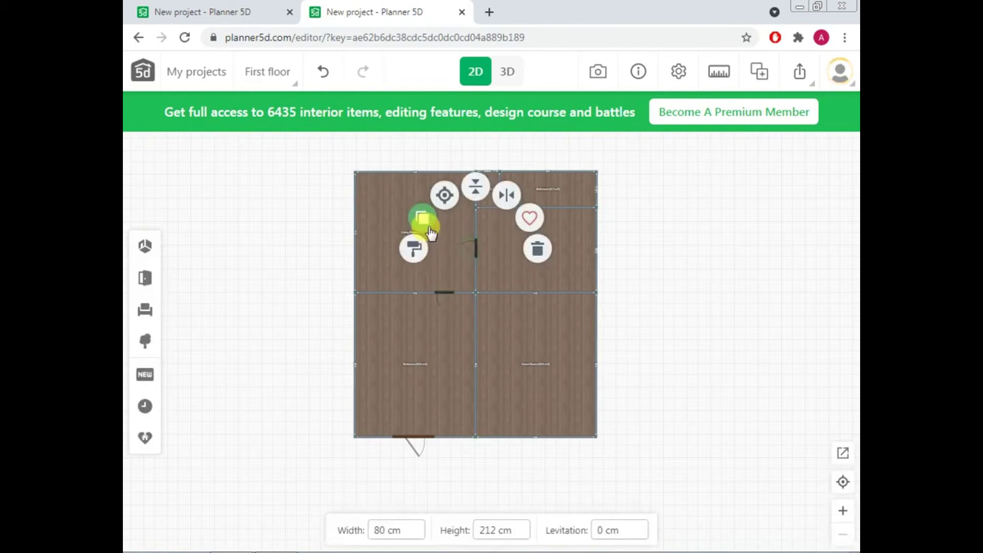
- Add another French door copy and position it beside the central wall junction
left_click(571, 211)
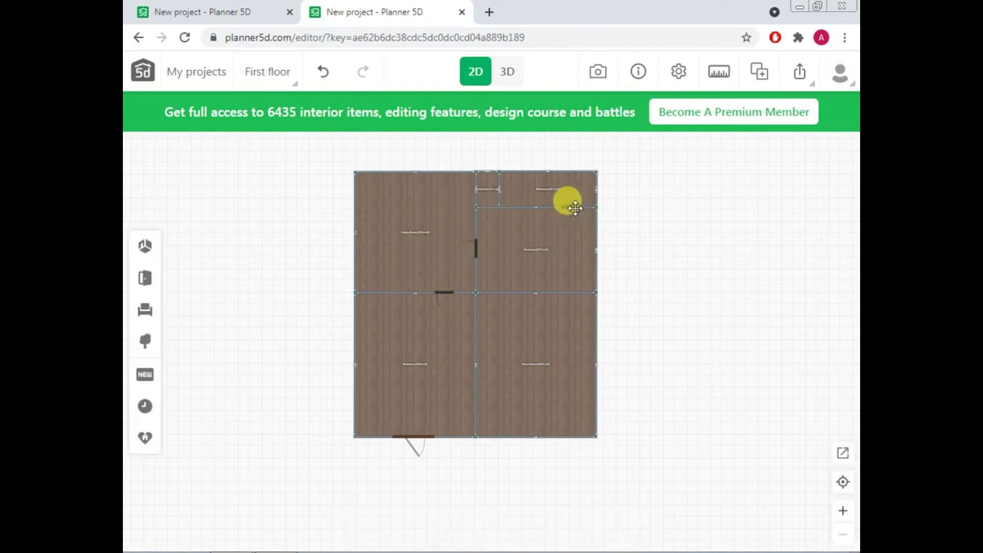
left_click(518, 186)
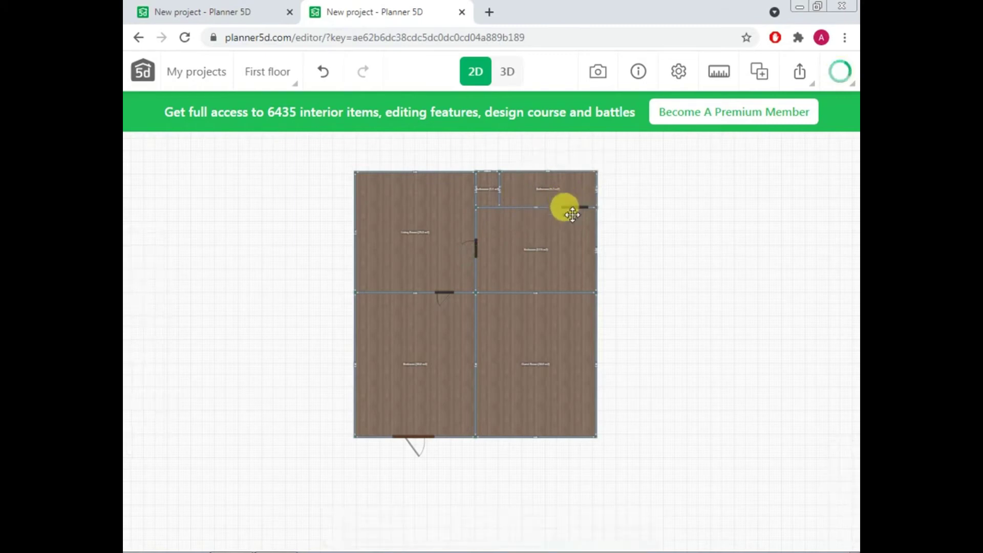
left_click_drag(567, 209, 477, 410)
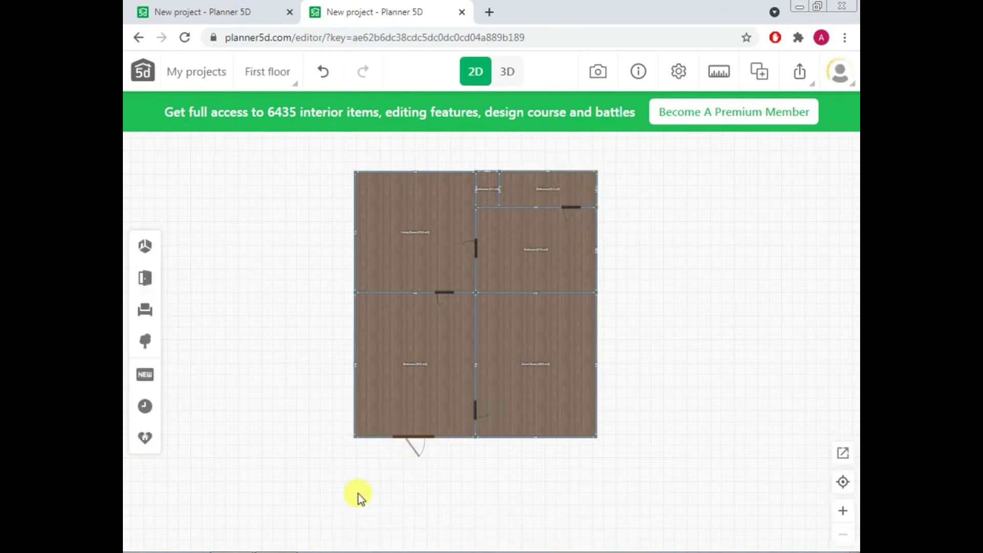
left_click(472, 407)
left_click(471, 410)
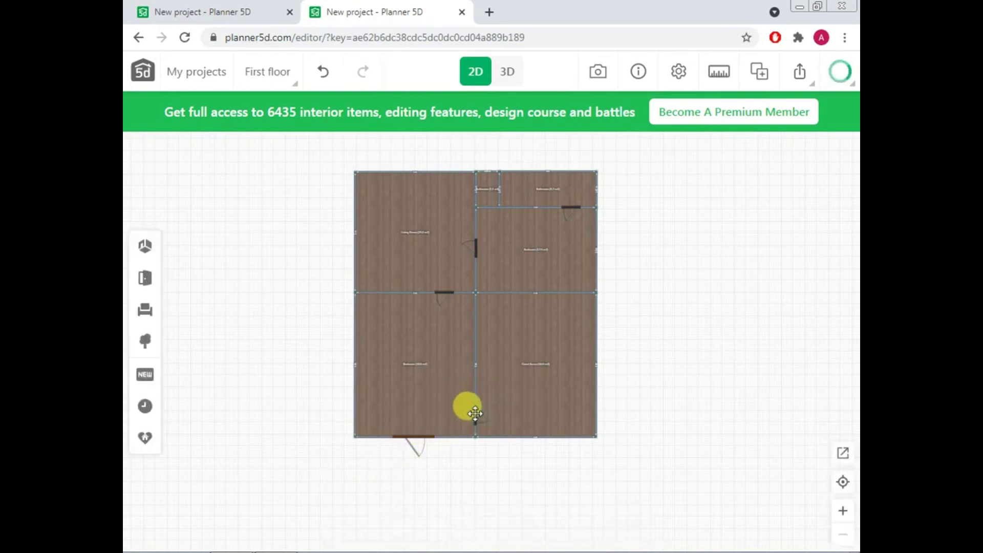
left_click(475, 416)
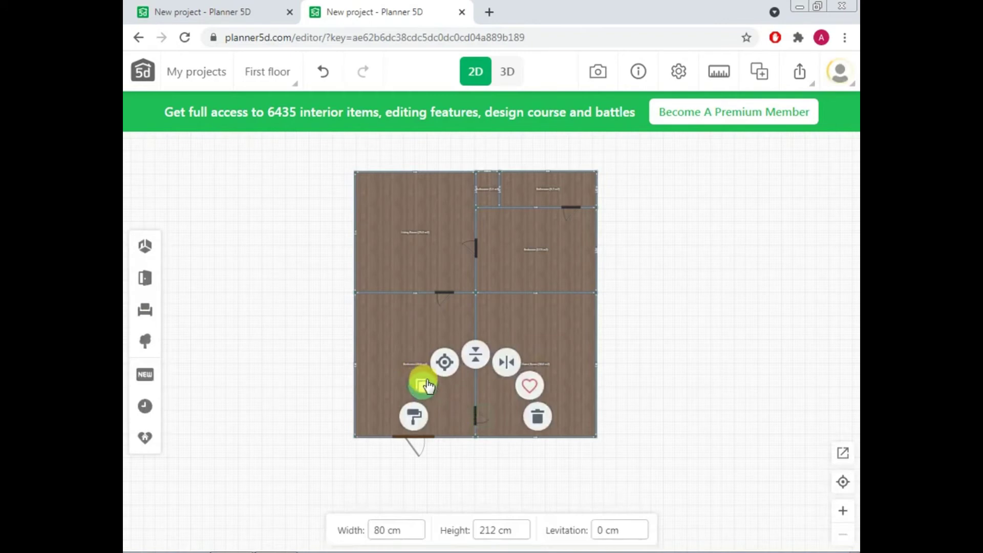
left_click(467, 417)
left_click_drag(492, 296, 492, 294)
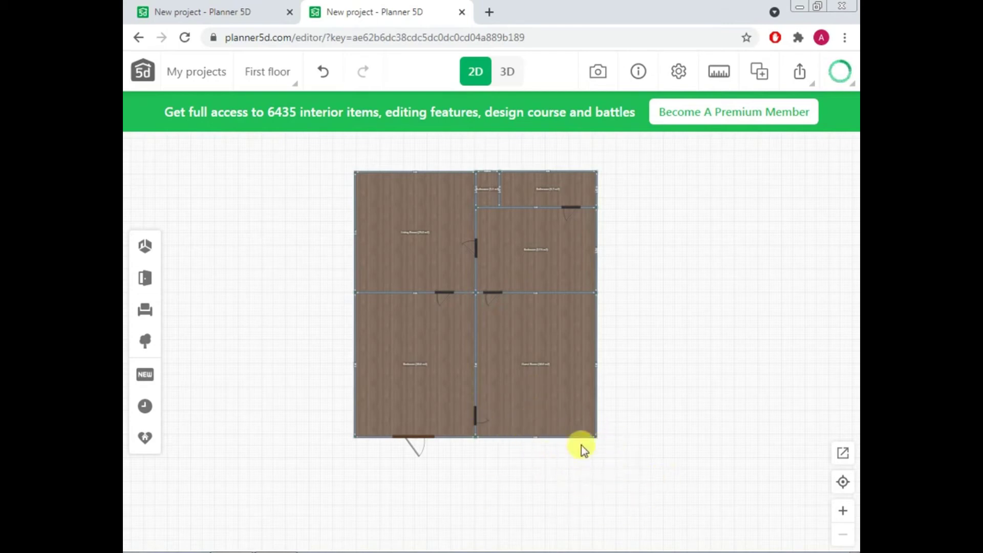
left_click(148, 311)
- Move the three-pane window onto the lower-right Guest Room's front wall and view it in 3D
left_click(145, 278)
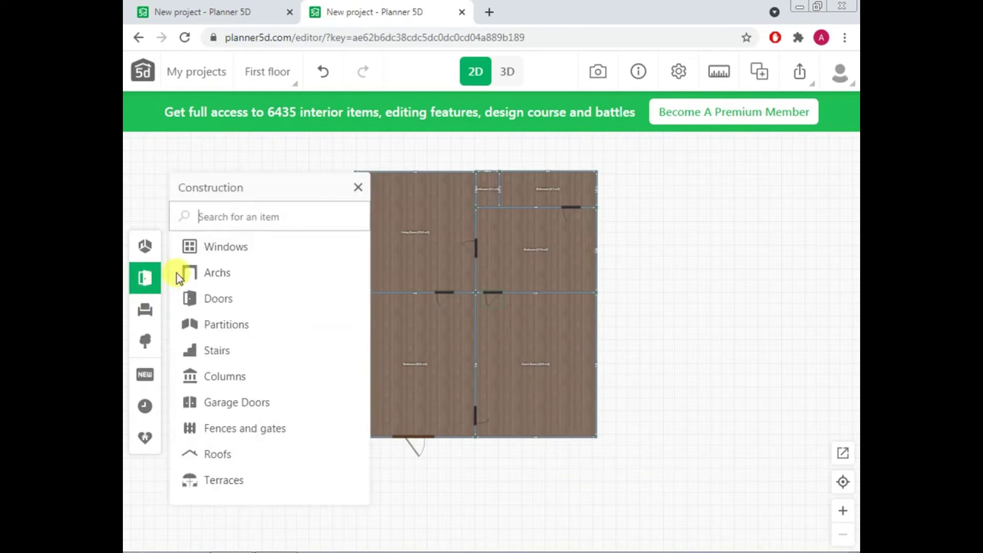
left_click(215, 251)
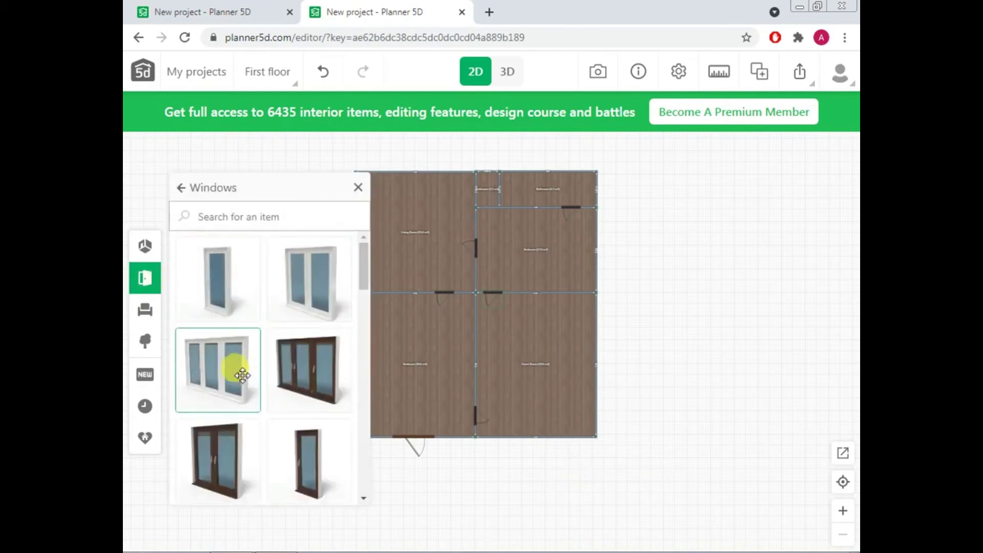
left_click(358, 188)
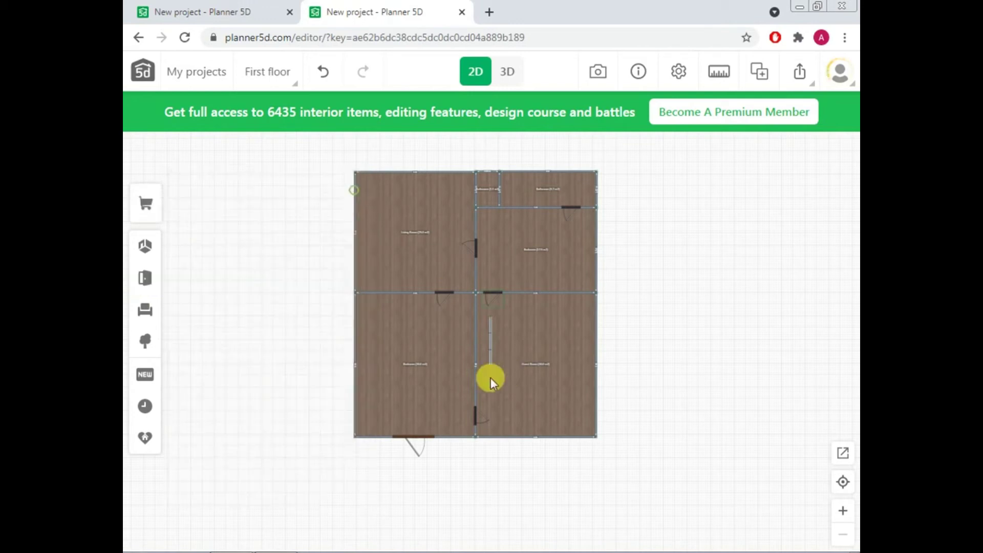
left_click(487, 334)
left_click(491, 342)
left_click_drag(478, 336, 531, 444)
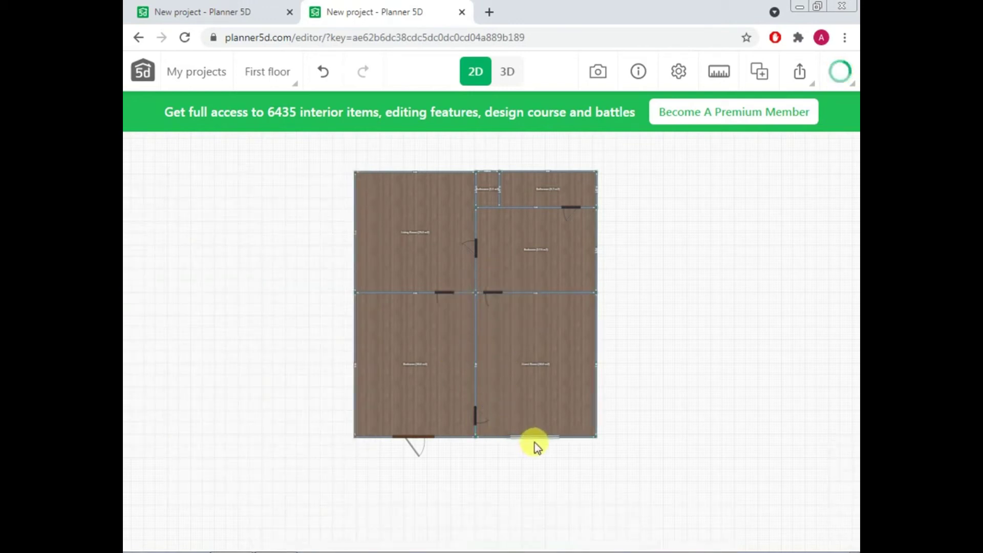
left_click(508, 77)
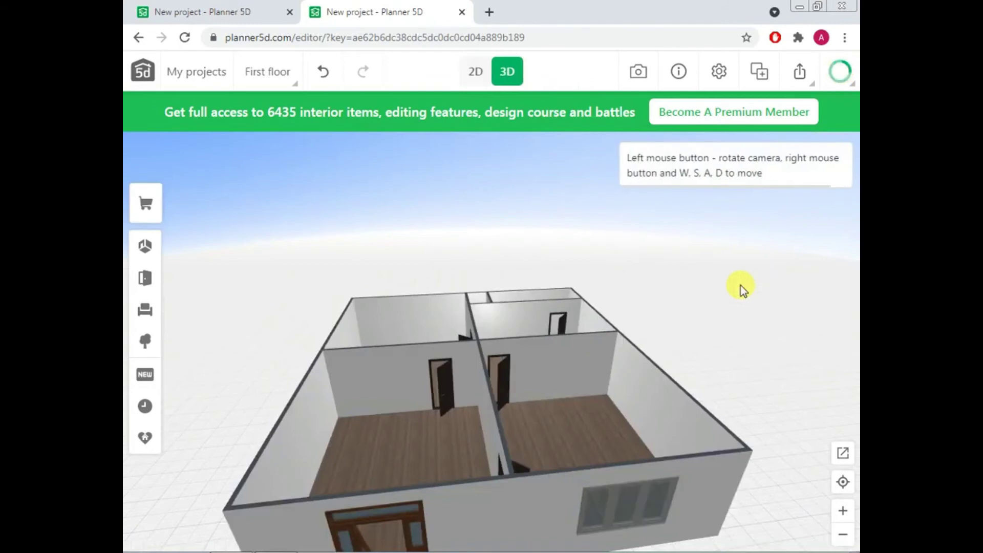
left_click_drag(585, 383, 632, 493)
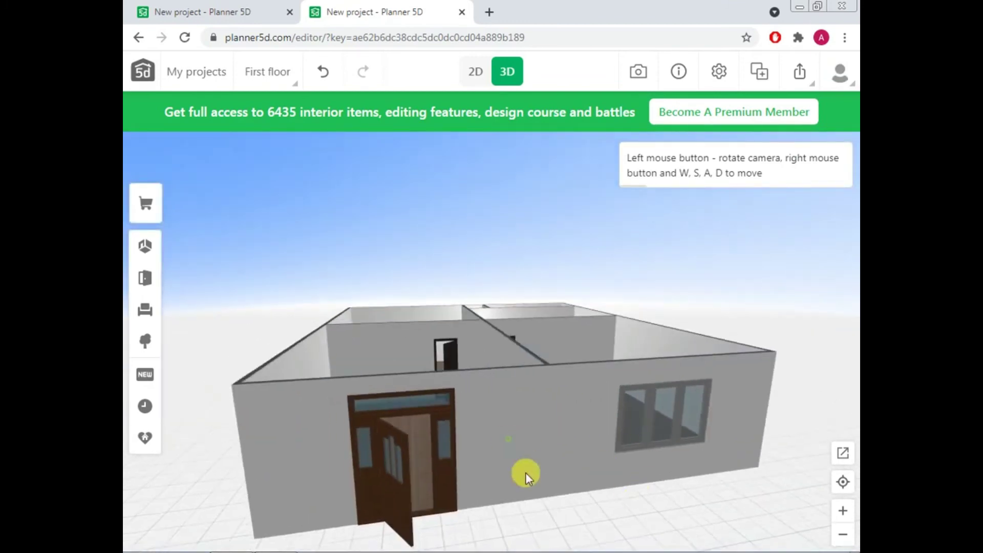
left_click_drag(526, 472, 648, 504)
left_click_drag(502, 352, 486, 309)
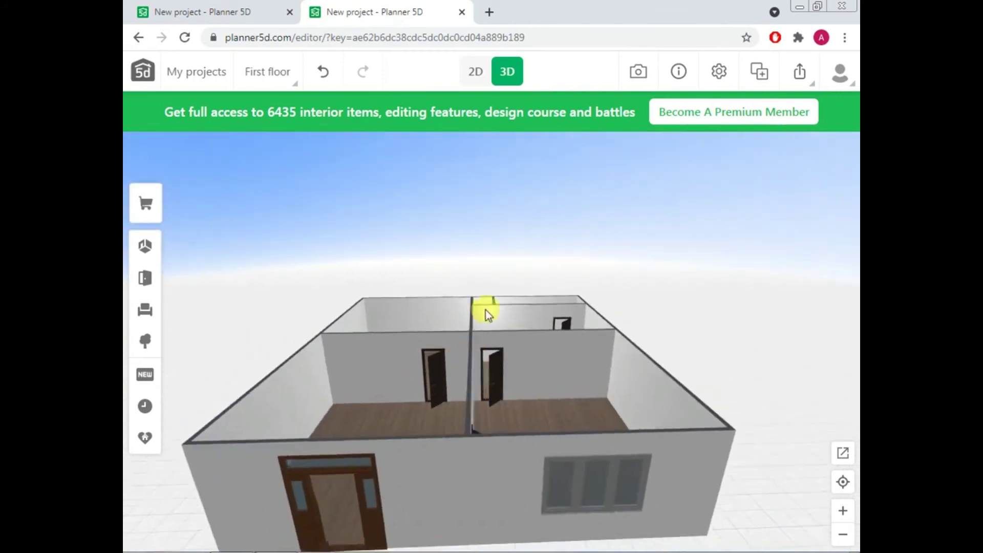
left_click(476, 75)
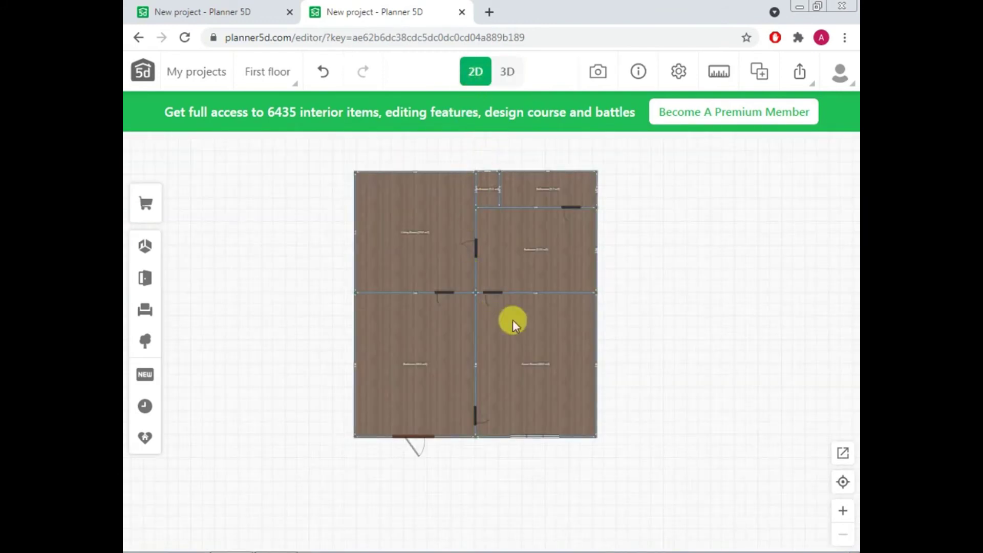
- Change the short bathroom wall's length from 99 to 50 cm
scroll(518, 352, "up", 3)
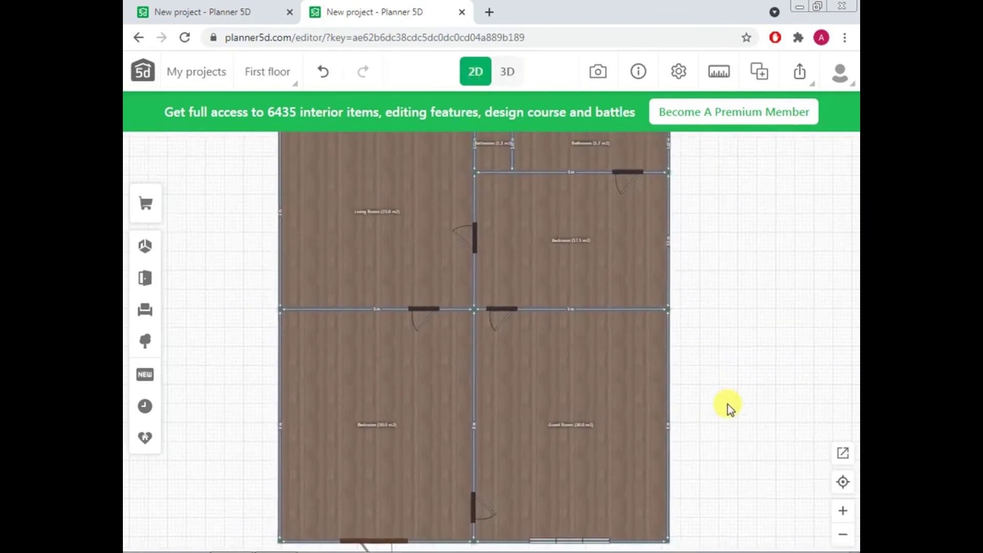
scroll(727, 407, "down", 3)
scroll(727, 408, "up", 3)
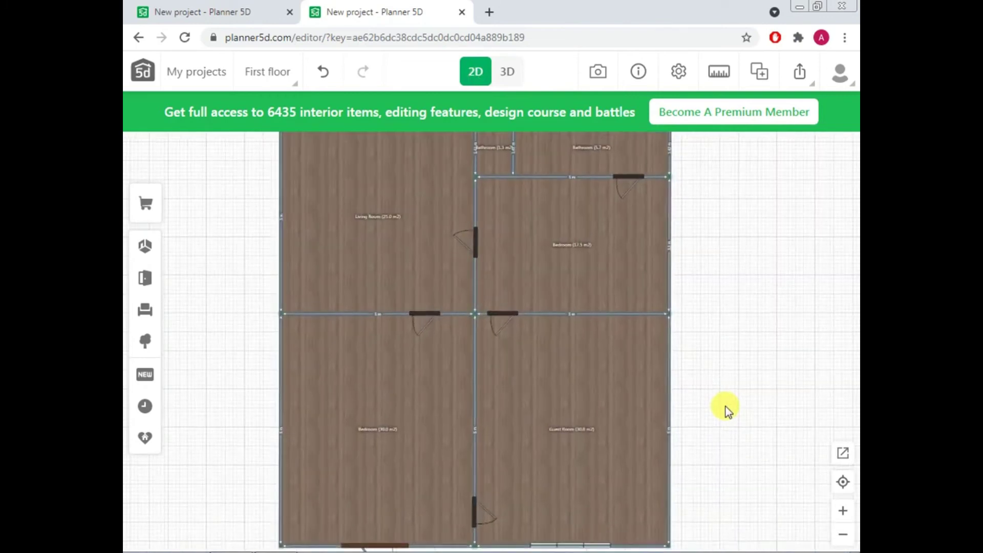
left_click(488, 177)
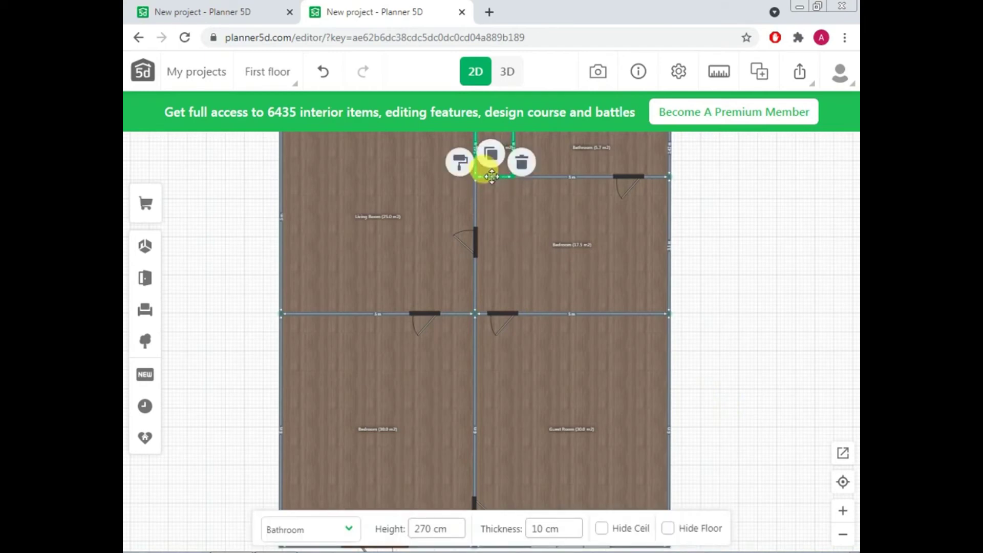
left_click(491, 177)
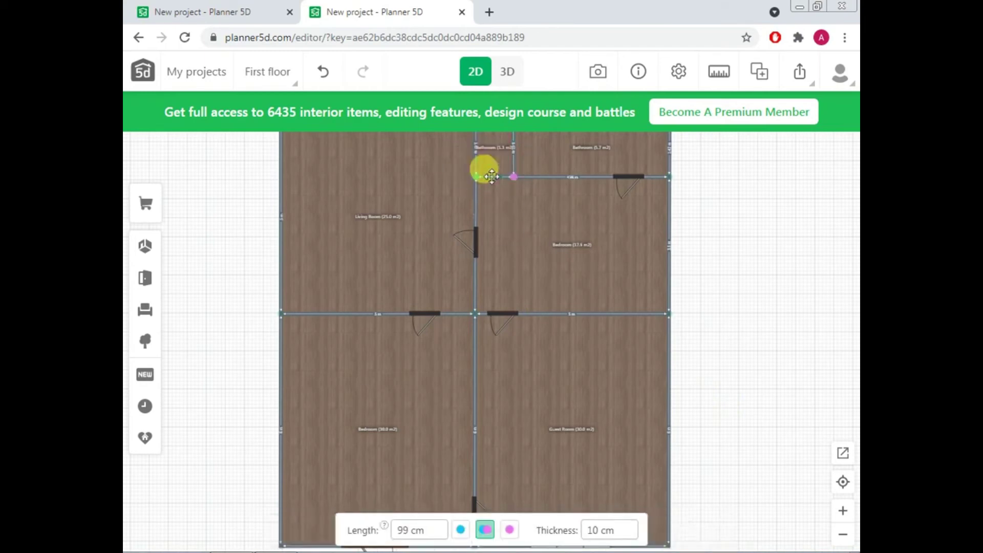
left_click(416, 529)
double_click(410, 530)
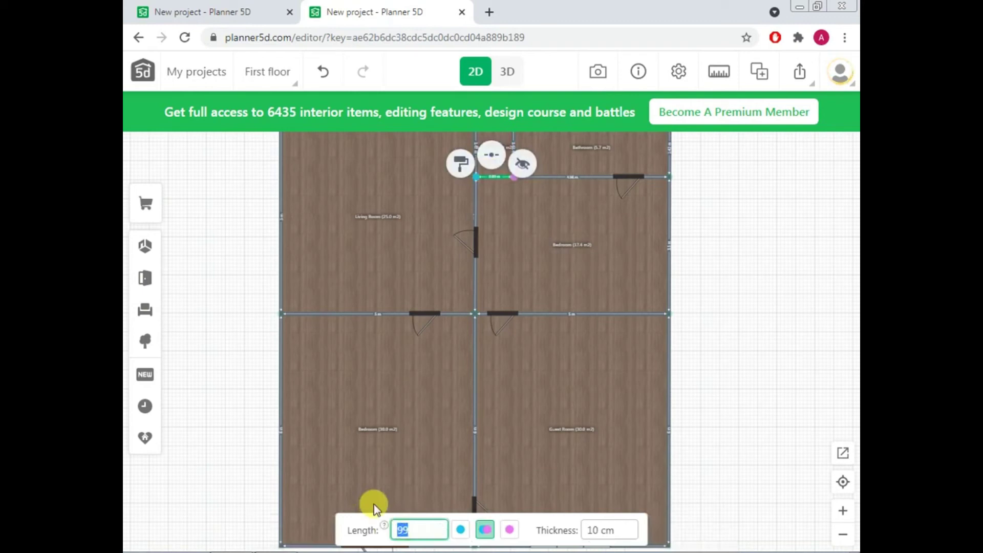
type("50")
key("BackSpace")
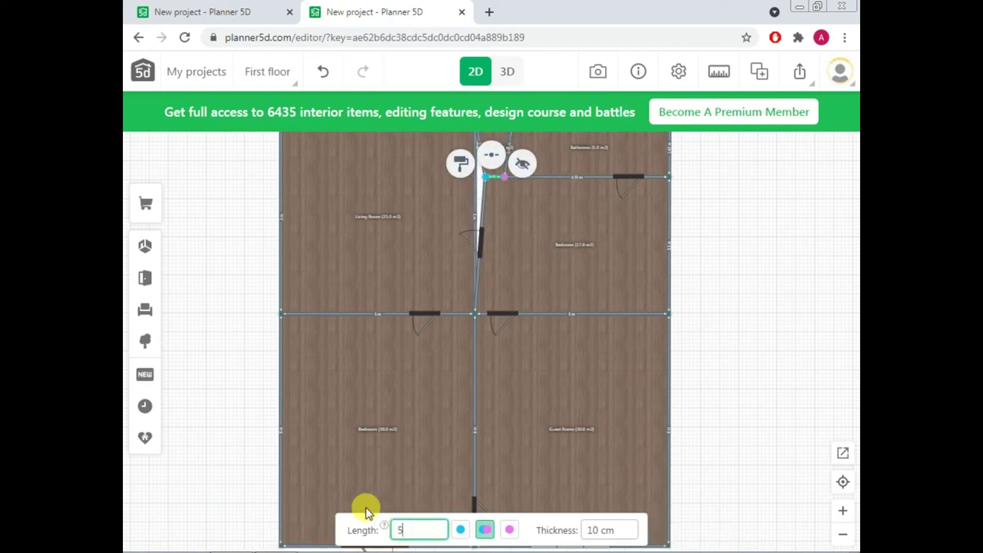
left_click(400, 387)
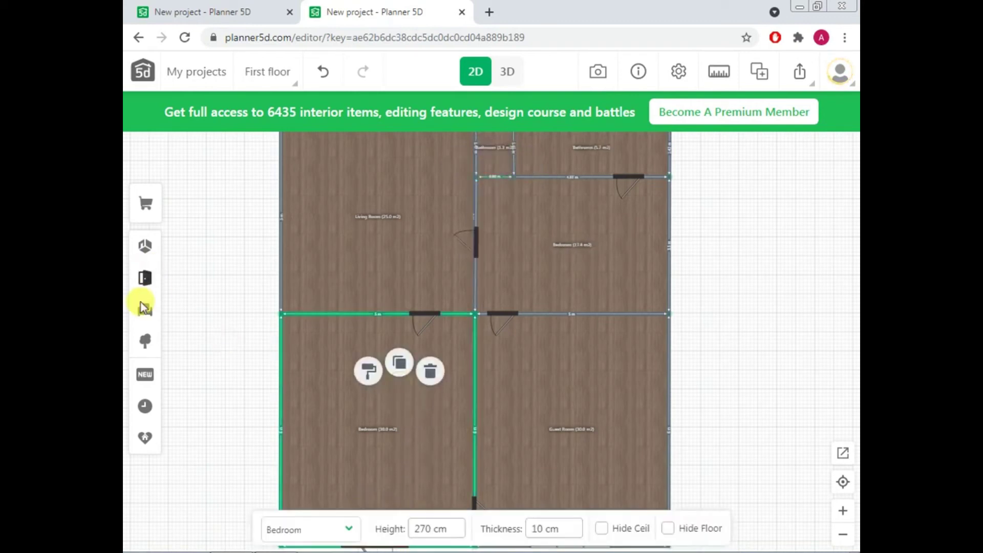
left_click(173, 299)
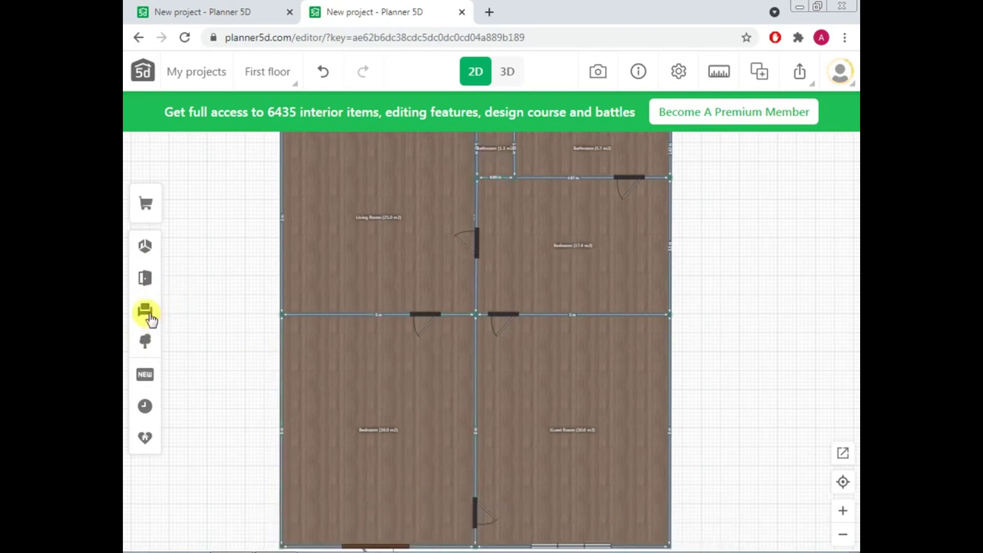
- Add the white metal-frame double bed, rotate it 90° and push it against the right wall
left_click(148, 315)
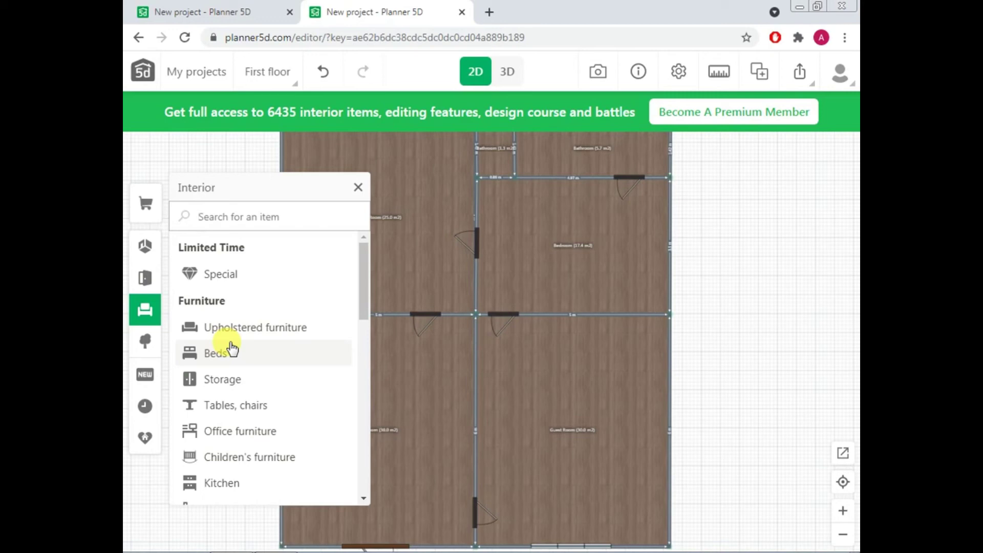
scroll(227, 369, "down", 2)
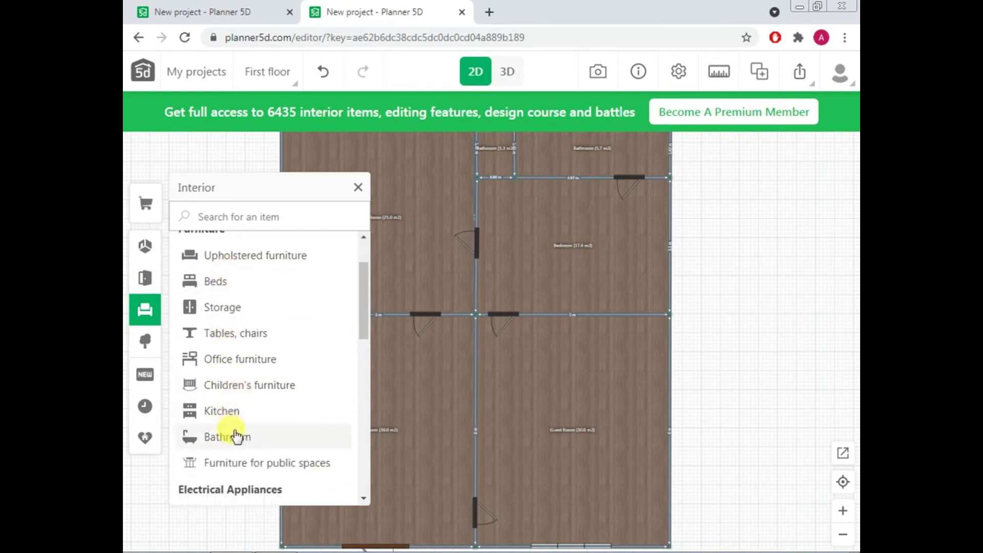
left_click(238, 282)
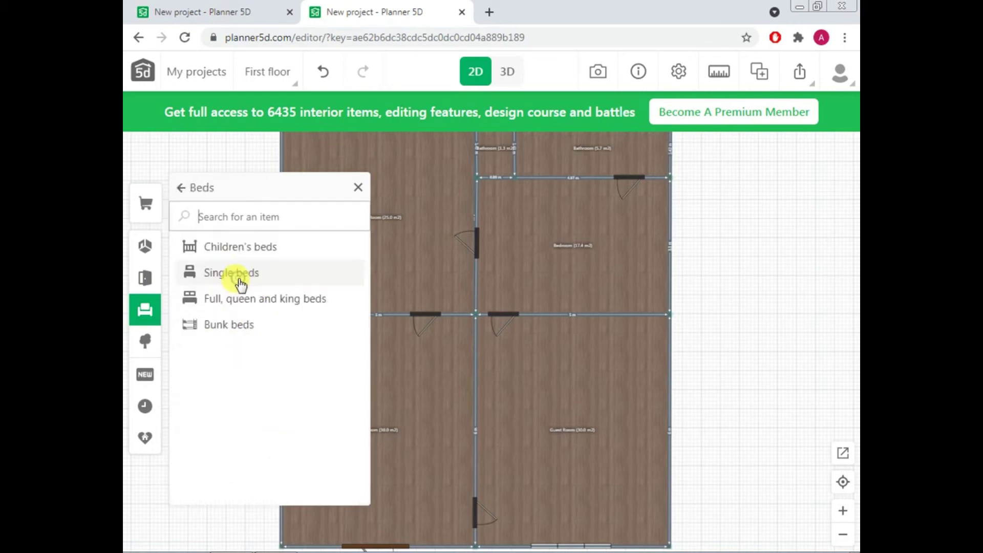
left_click(235, 298)
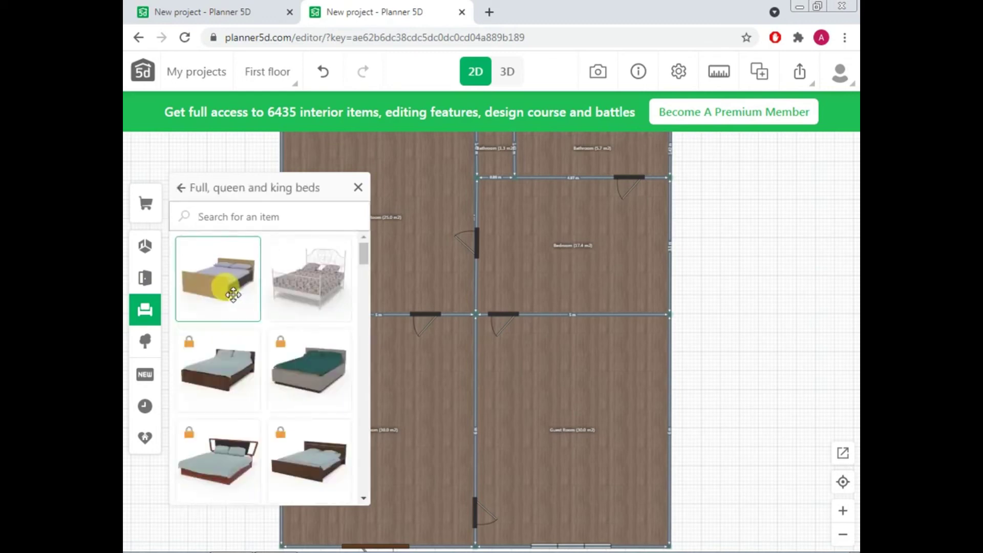
left_click(321, 304)
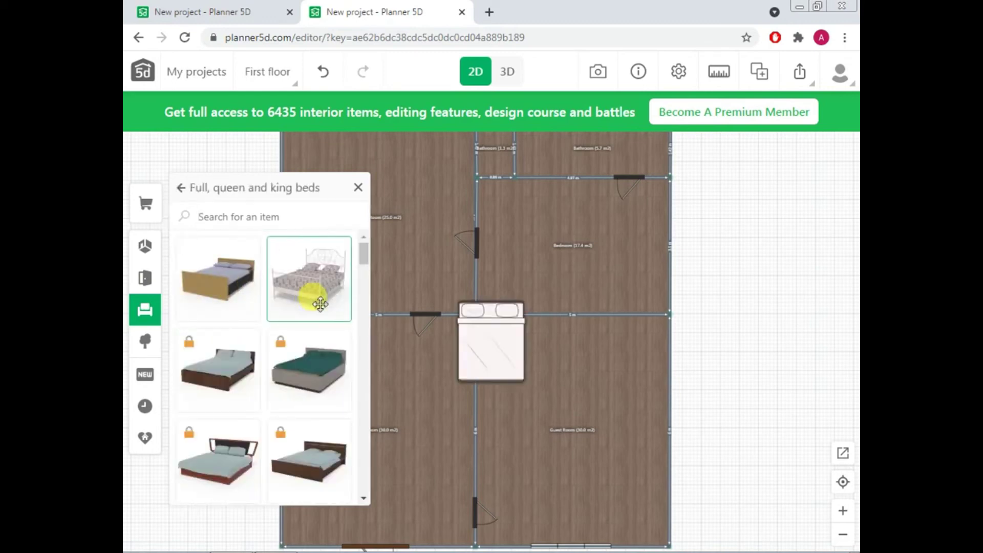
left_click(500, 360)
left_click_drag(499, 359, 629, 260)
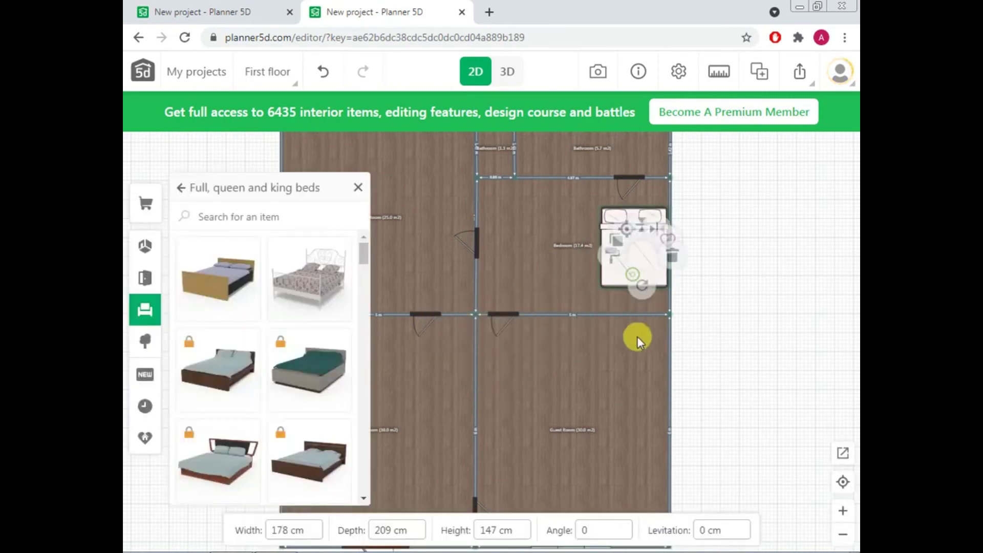
left_click_drag(635, 313, 507, 209)
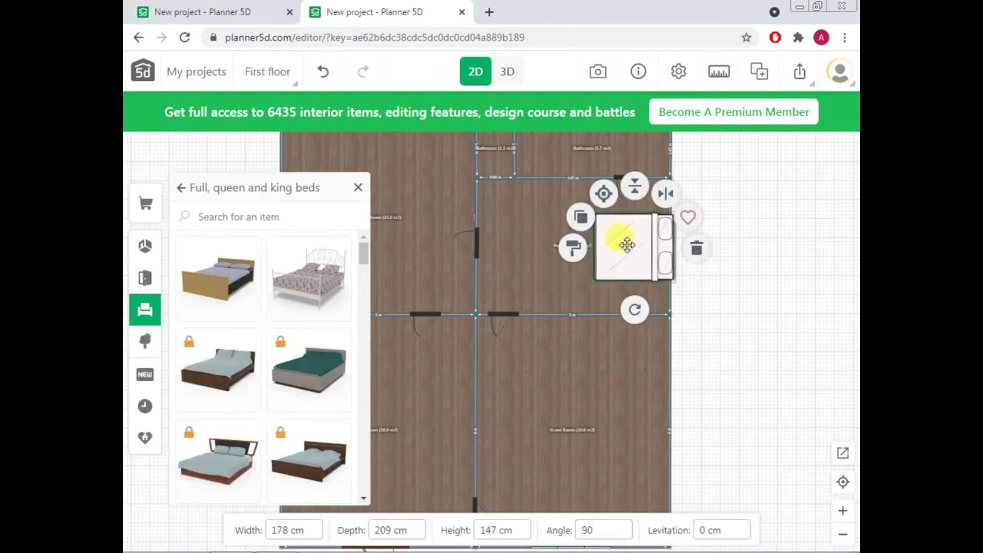
left_click_drag(621, 241, 618, 242)
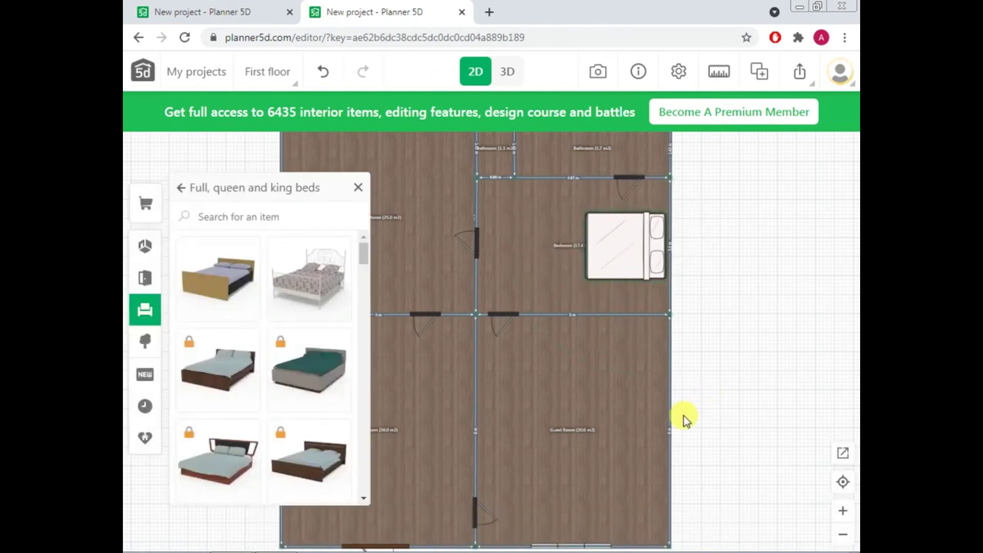
left_click(145, 309)
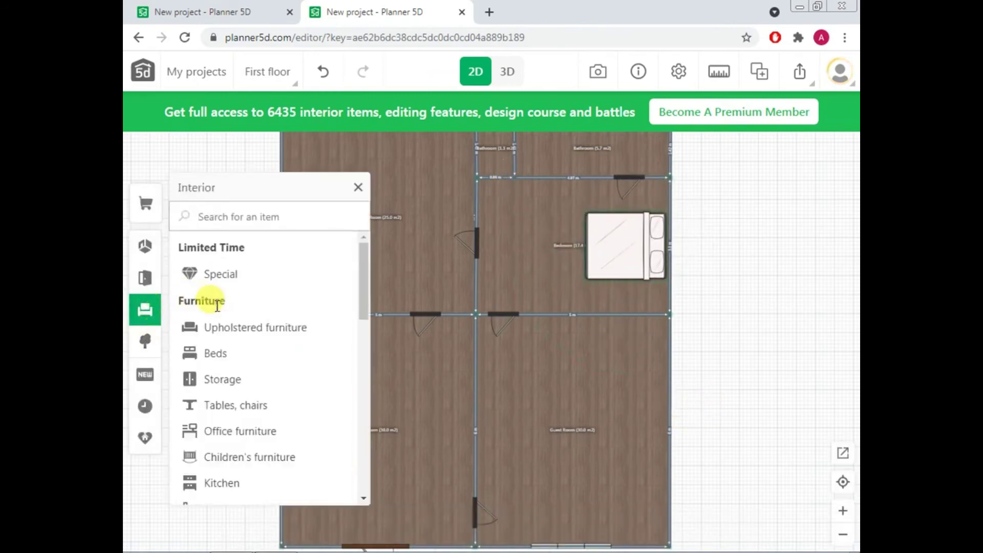
- Browse Storage furniture, then close the catalogue and zoom out over the whole house
left_click(236, 385)
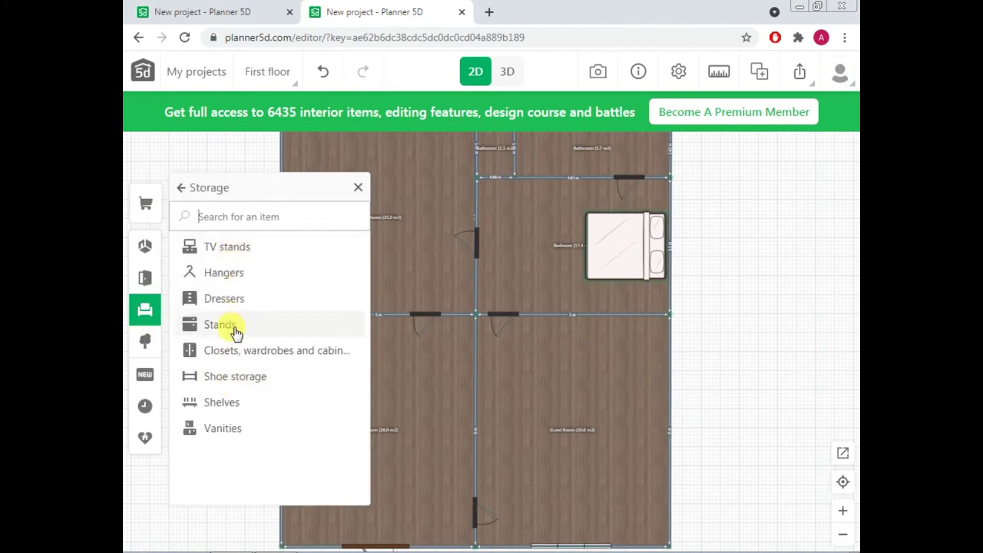
left_click(182, 188)
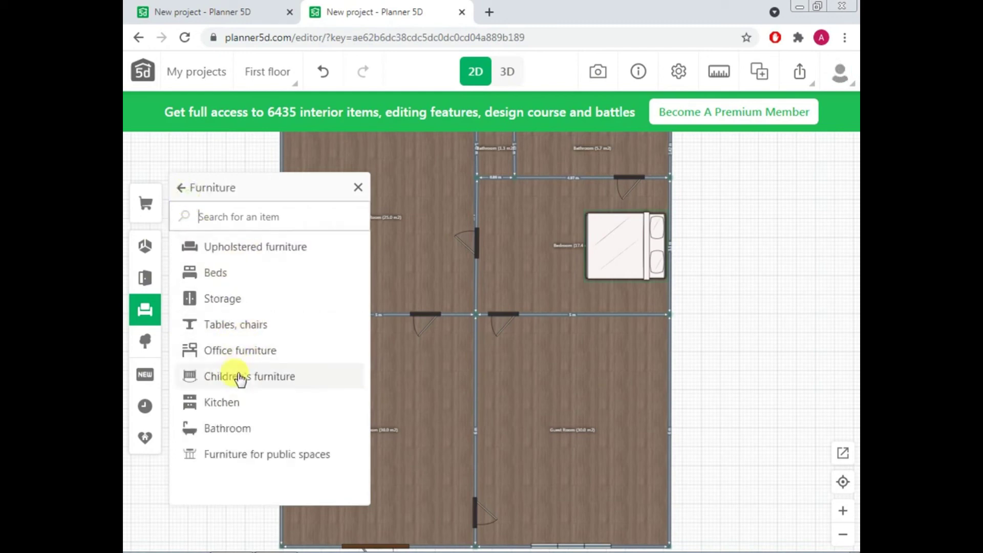
left_click(391, 269)
left_click(357, 188)
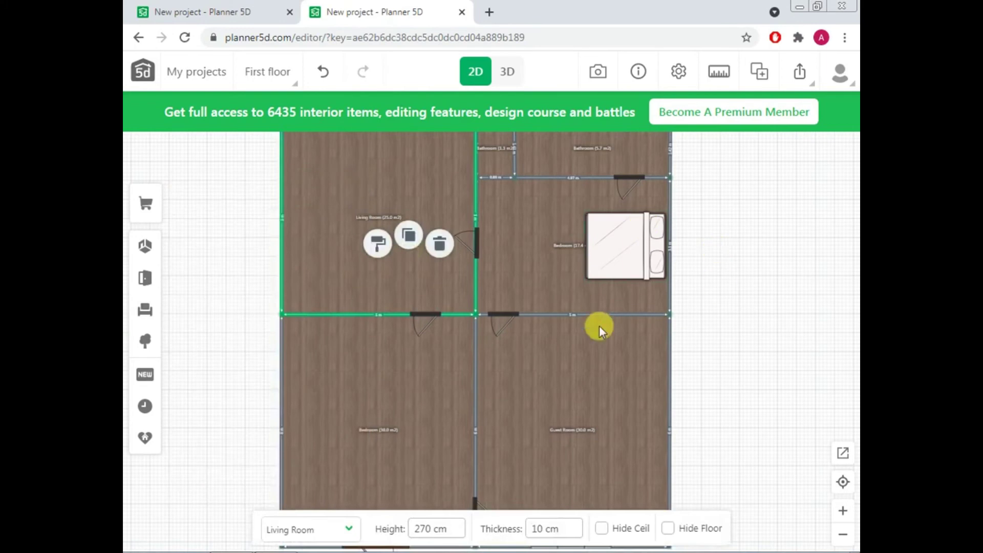
scroll(599, 326, "down", 3)
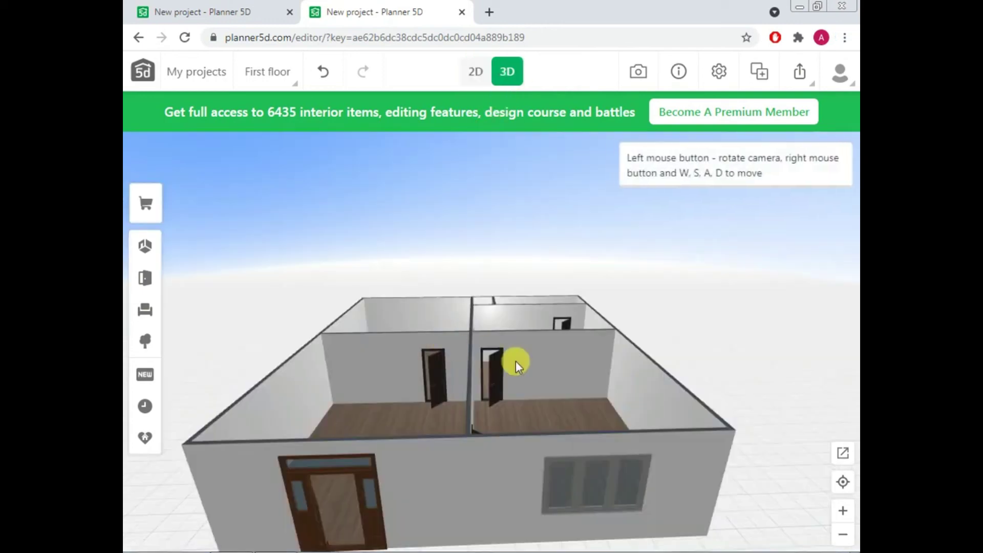
- Orbit the 3D house toward a top-down view of the six rooms
left_click_drag(515, 361, 653, 422)
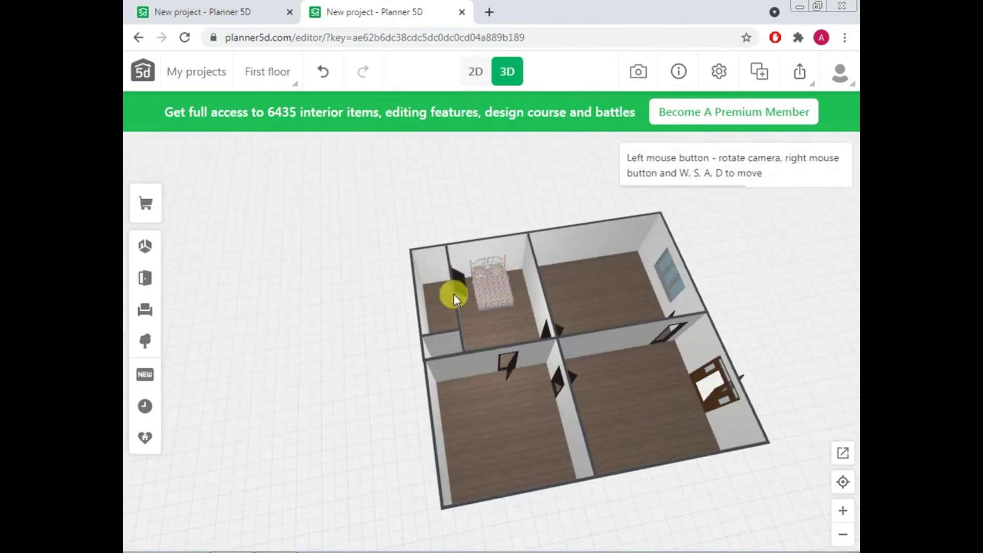
left_click_drag(454, 294, 470, 372)
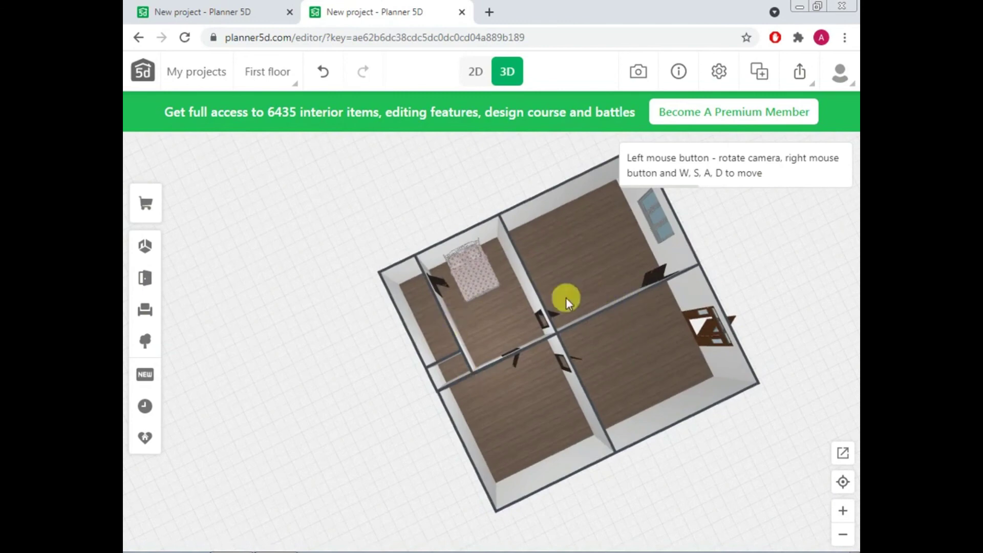
left_click_drag(682, 314, 639, 329)
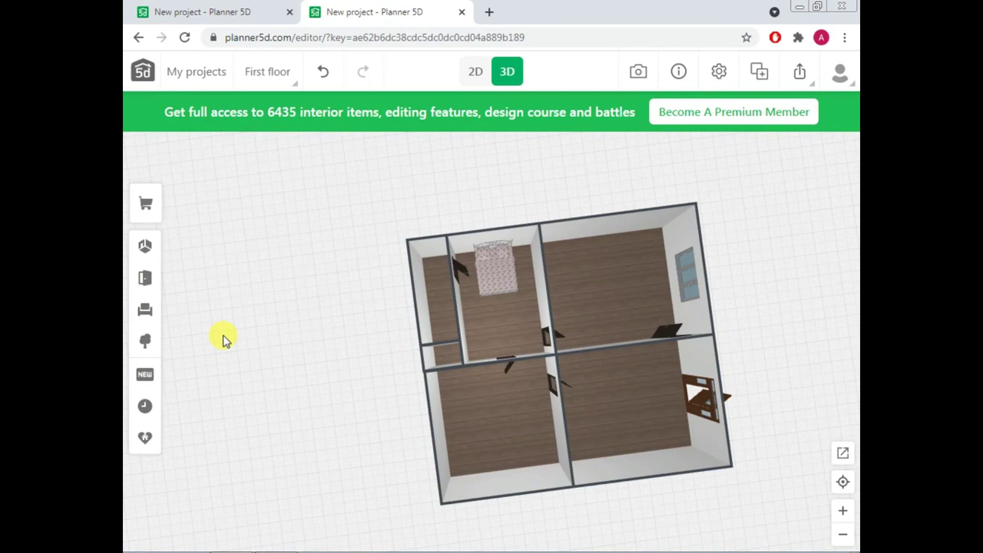
- Switch to the furnished example project and orbit its 3D view to a near-overhead angle
key("ctrl+shift+Tab")
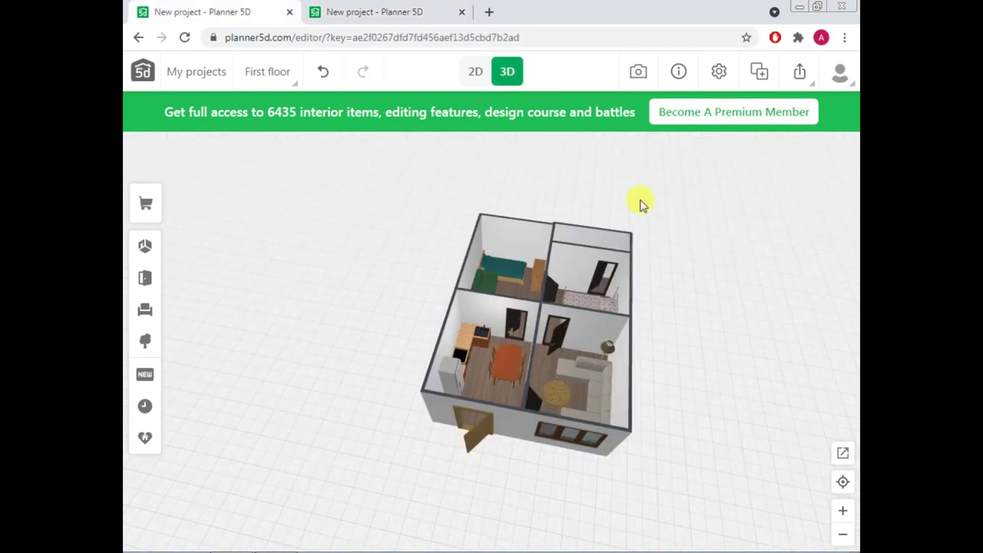
left_click_drag(763, 366, 536, 361)
left_click_drag(477, 340, 489, 333)
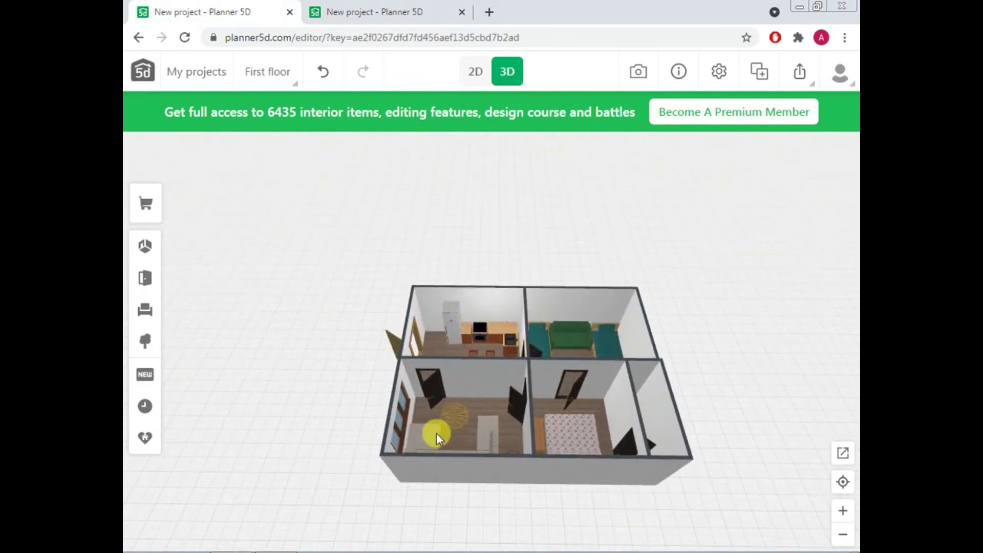
left_click_drag(620, 442, 482, 398)
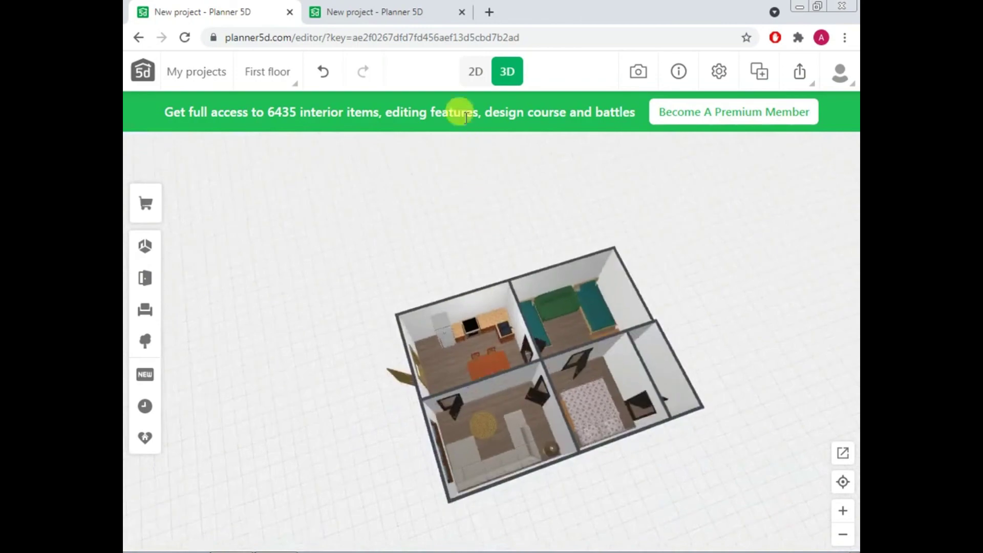
- Inspect the furnished apartment as a 2D floor plan, then return to 3D and turn it clockwise
left_click(476, 71)
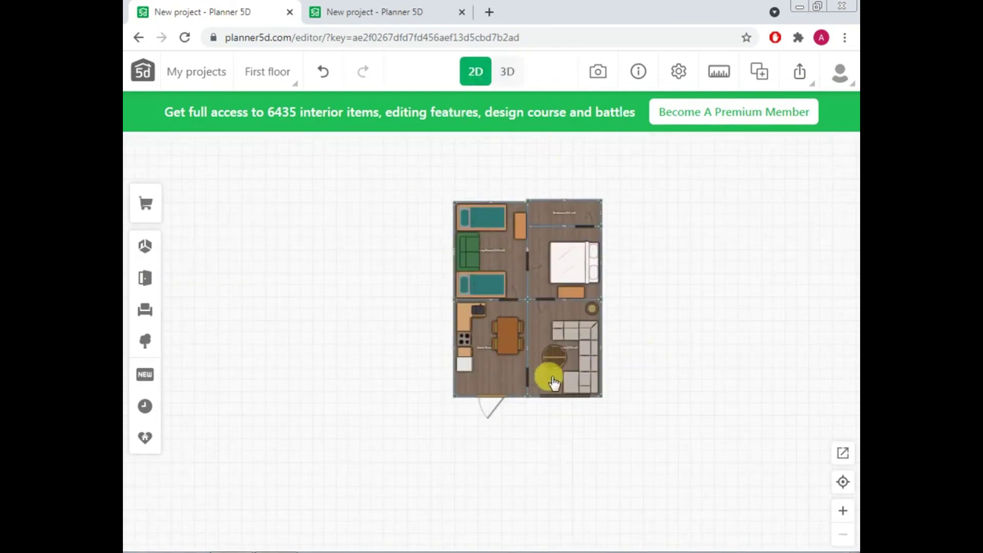
scroll(551, 380, "up", 3)
scroll(566, 369, "down", 3)
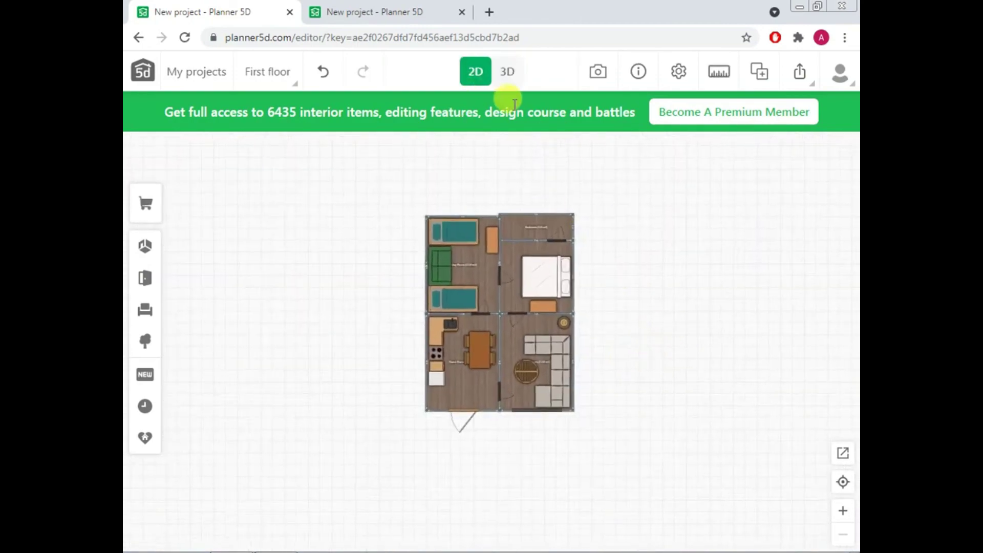
left_click(507, 71)
left_click_drag(639, 479, 706, 465)
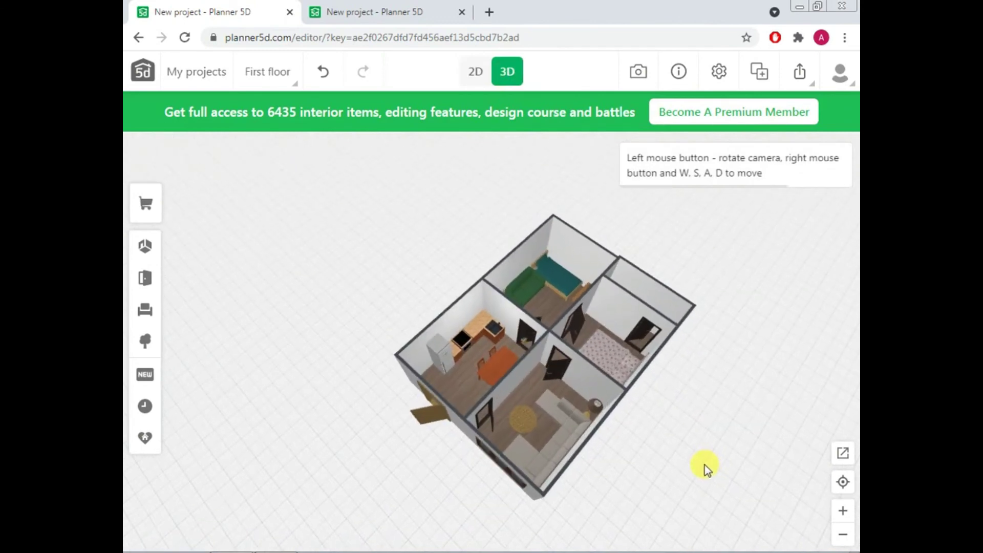